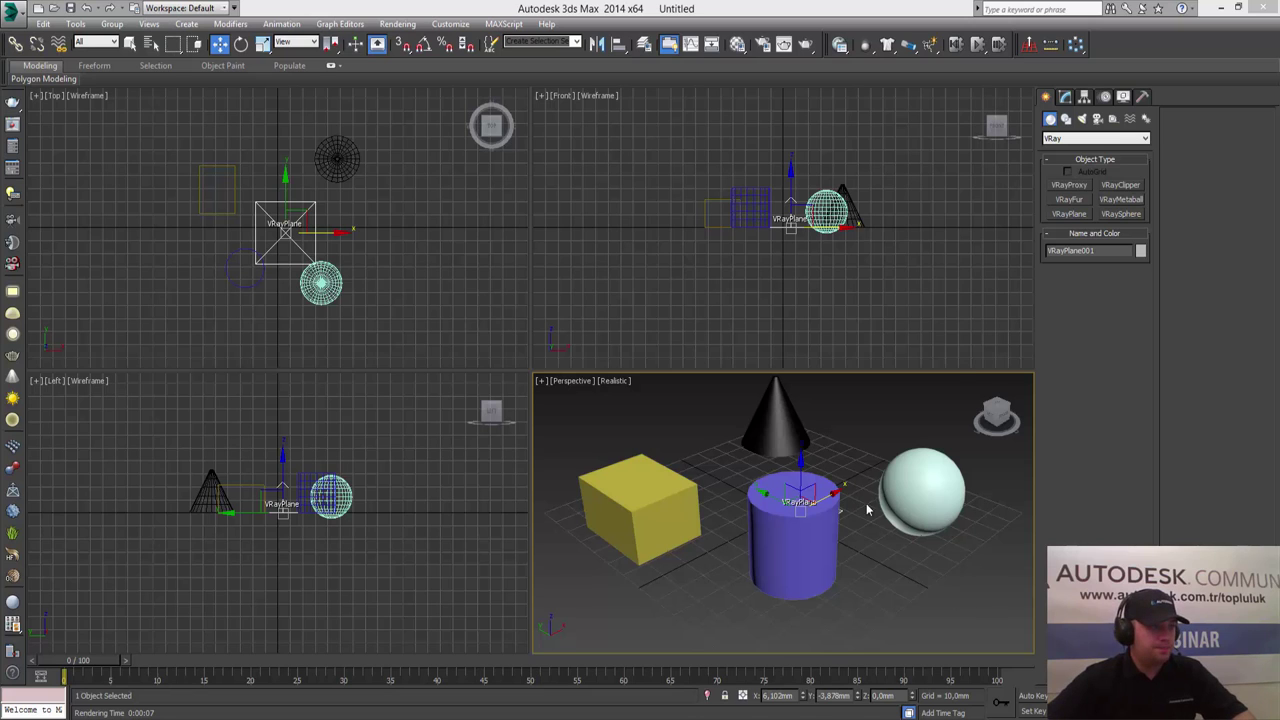
- Maximise the Perspective viewport and pan it to recentre the four objects
left_click(933, 537)
key("alt+w")
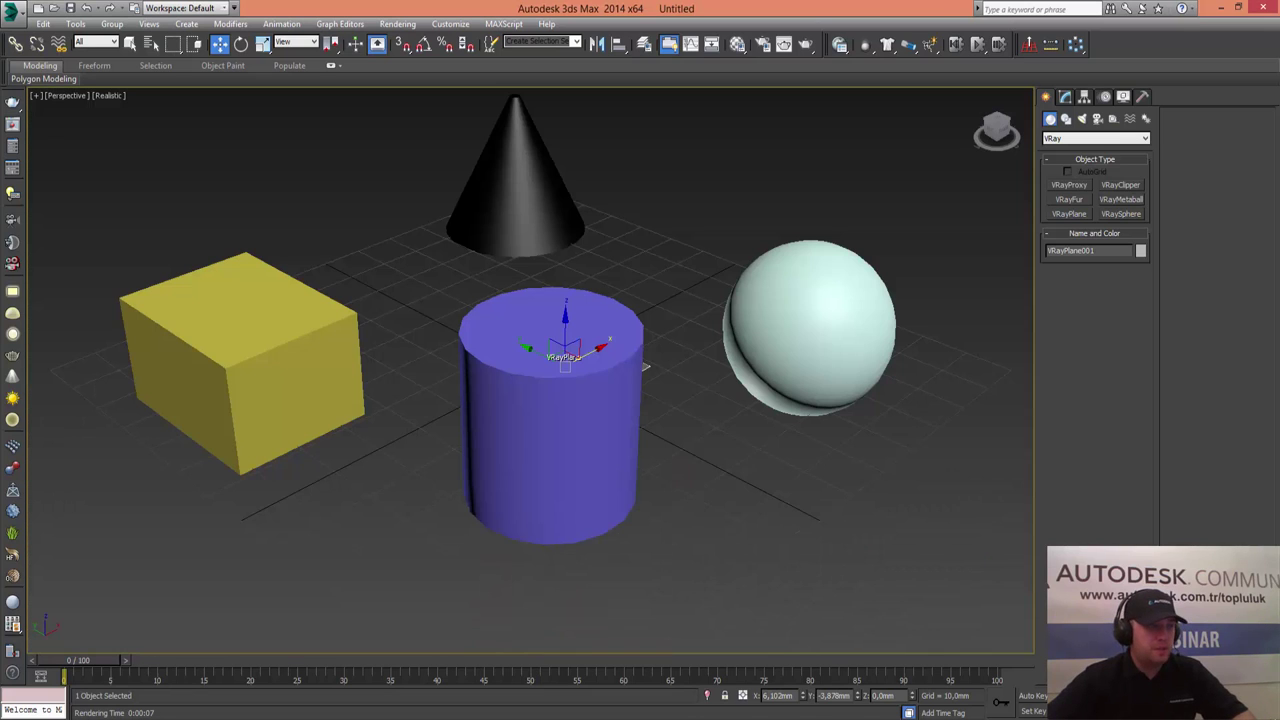
middle_click_drag(634, 305, 667, 338)
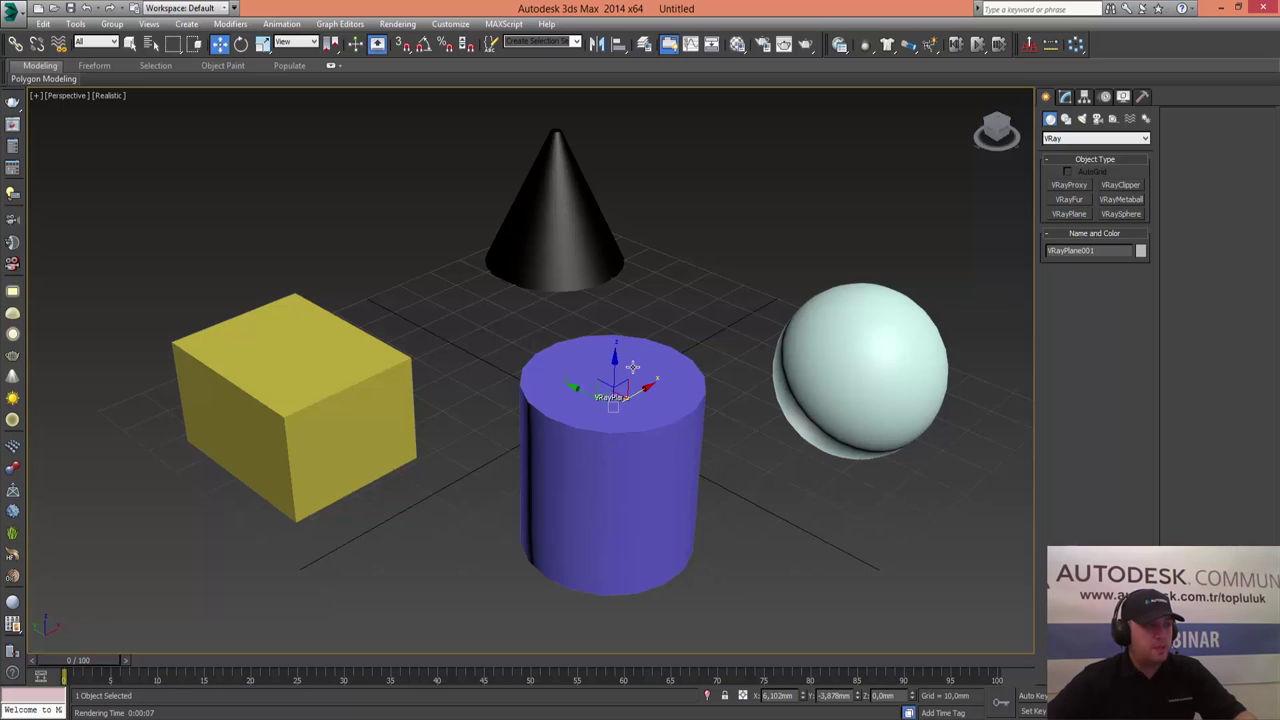
- Render the scene with V-Ray, inspect the enlarged frame buffer, then close it
key("shift+q")
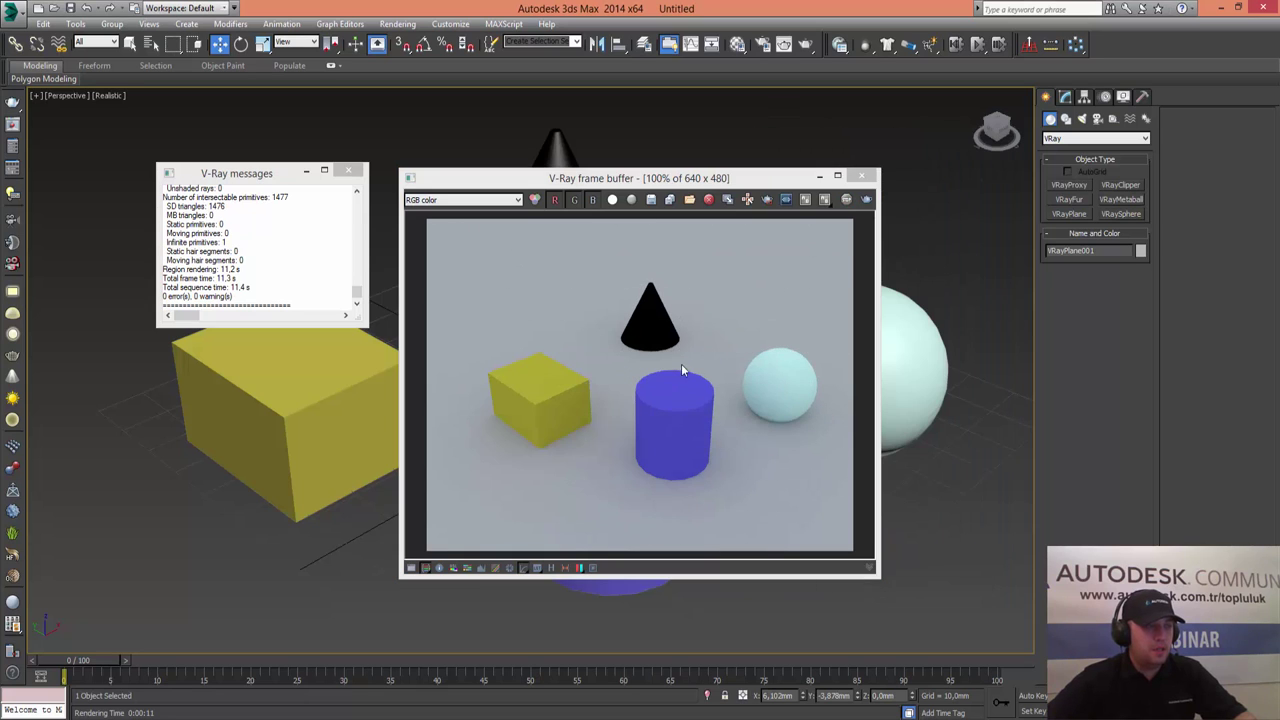
left_click_drag(668, 182, 551, 190)
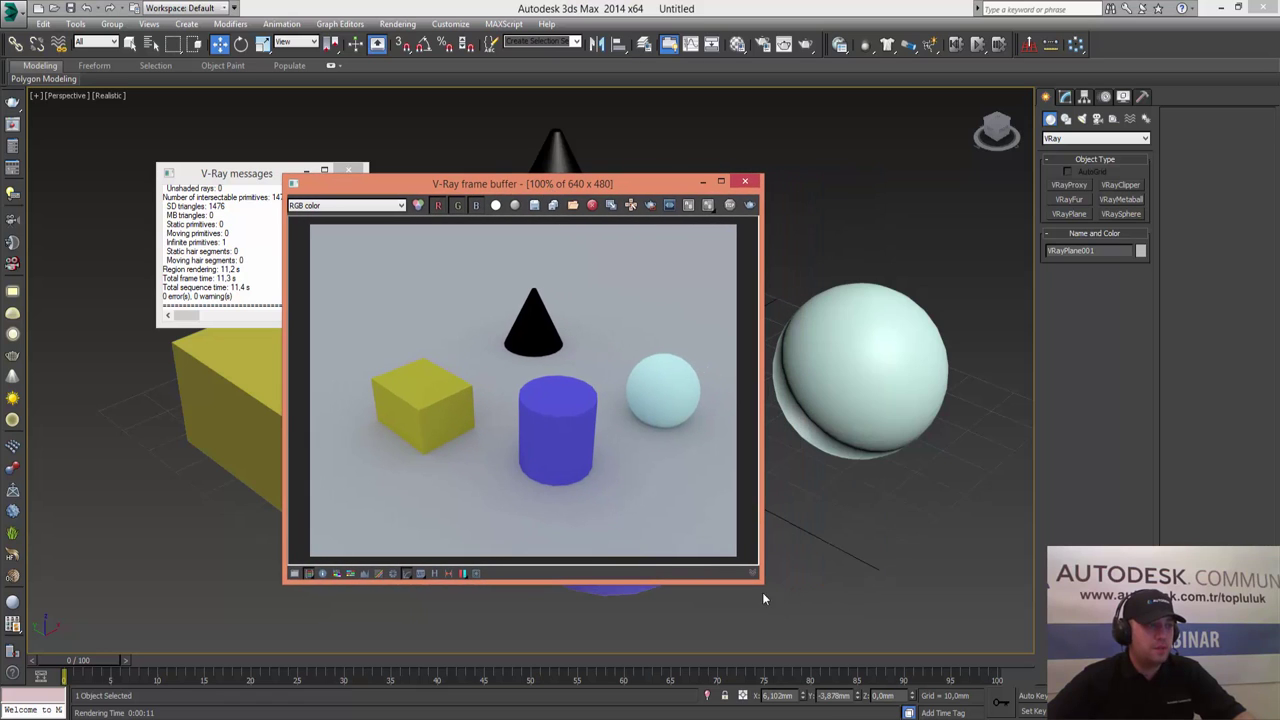
left_click_drag(757, 584, 817, 613)
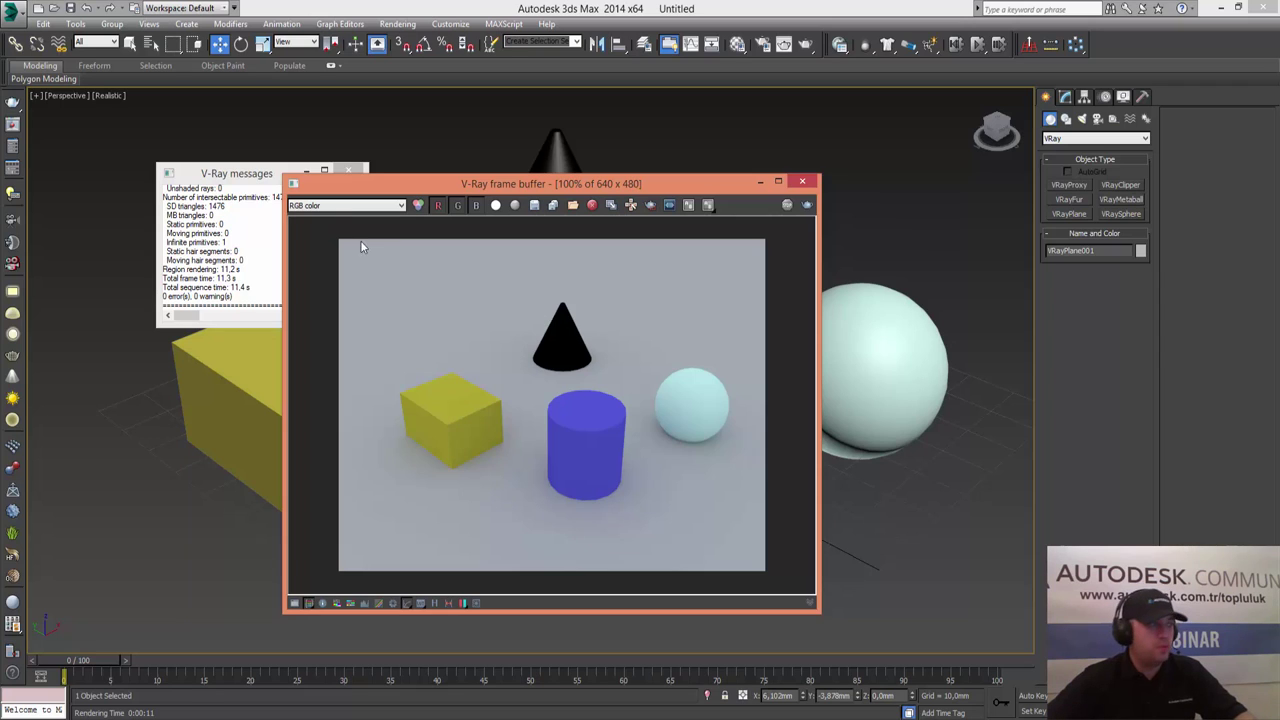
left_click(351, 172)
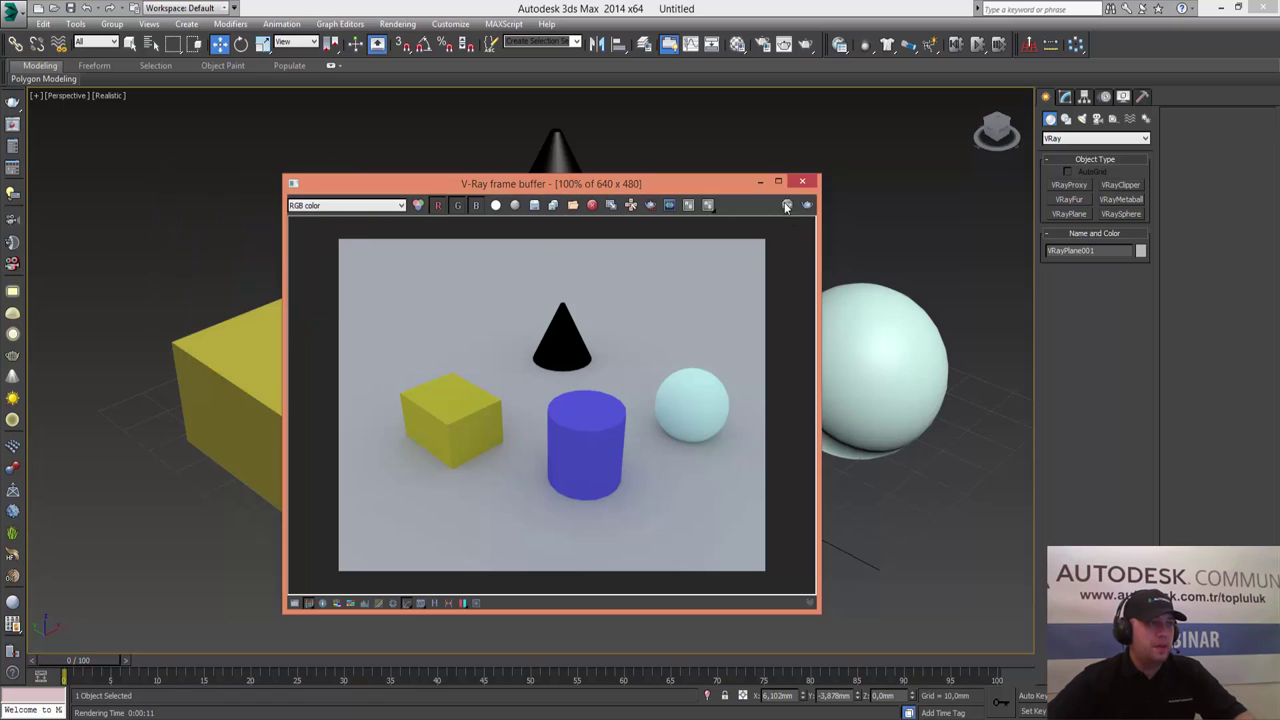
left_click(802, 182)
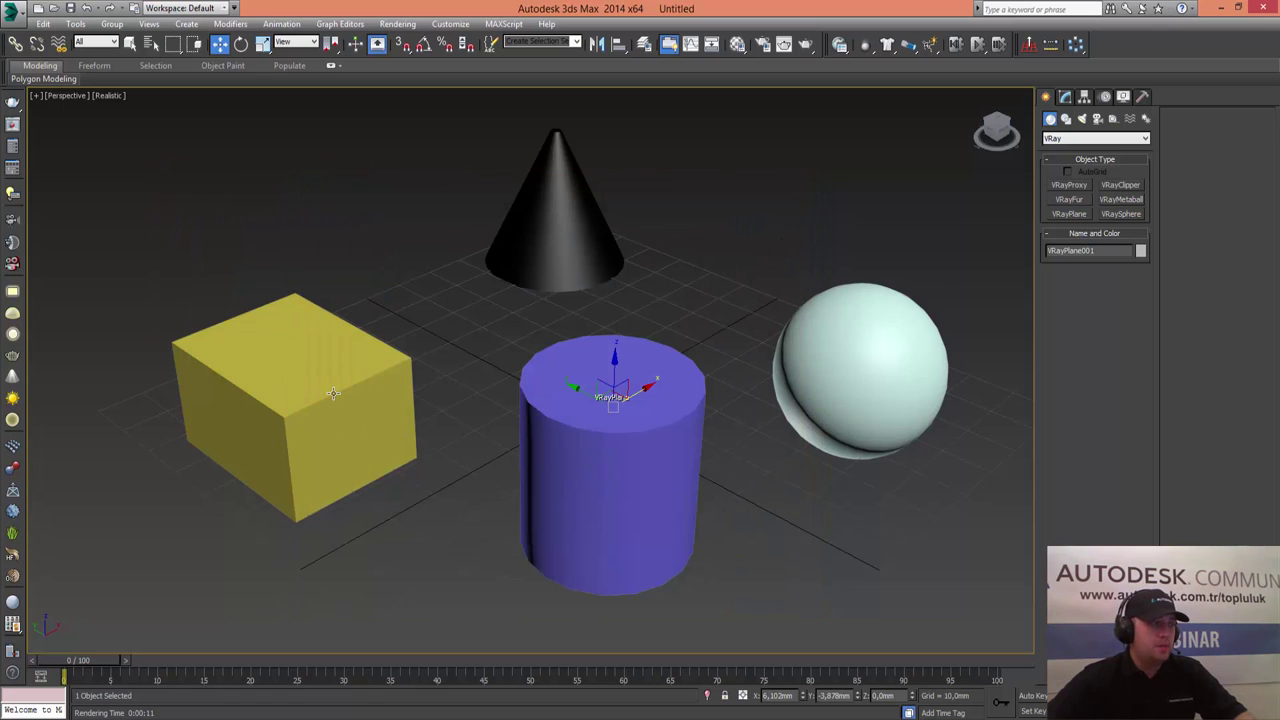
- Uncheck Visible to Camera for the box and cone in Object Properties, then V-Ray render the scene
left_click(340, 393)
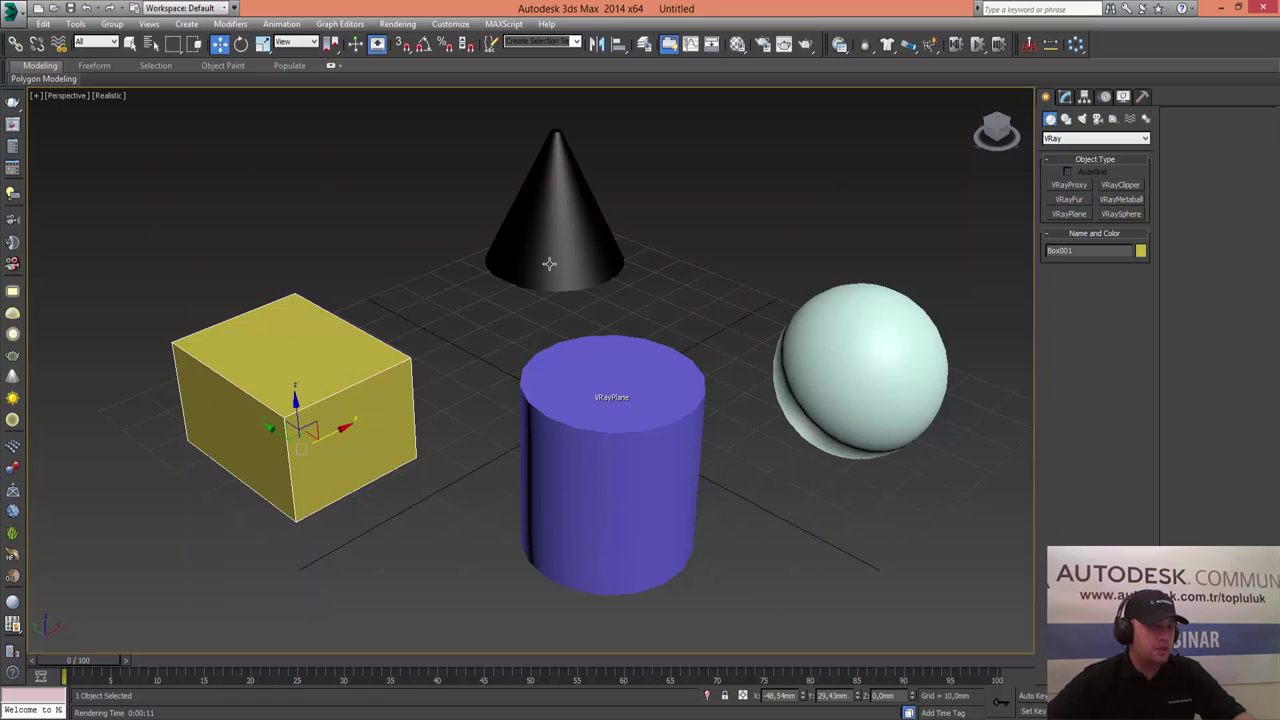
left_click(547, 226, "ctrl")
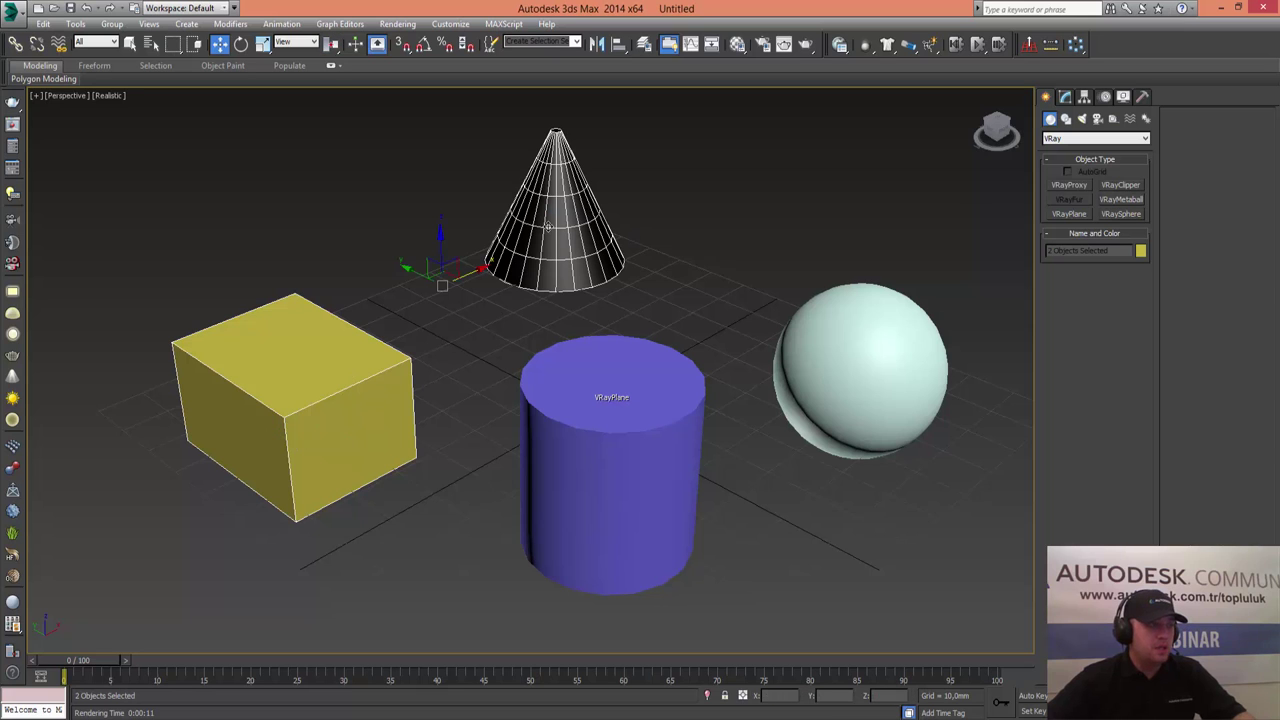
right_click(548, 227)
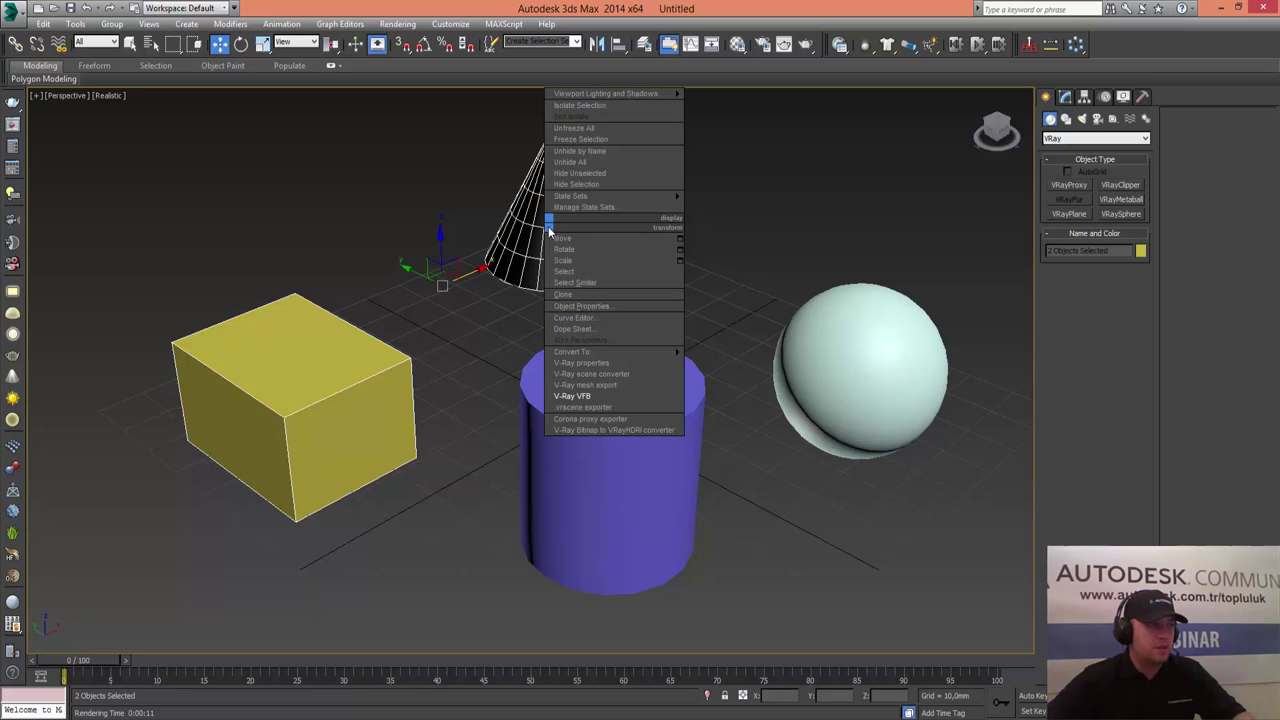
left_click(589, 307)
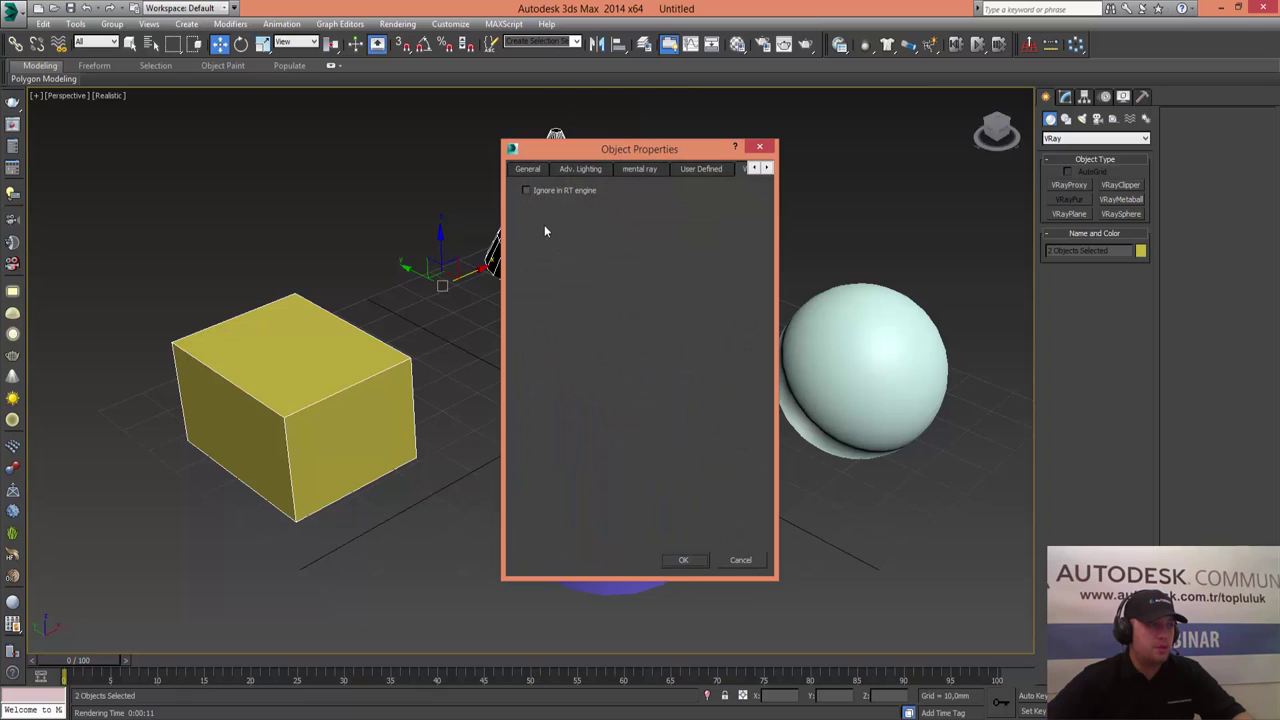
left_click(529, 170)
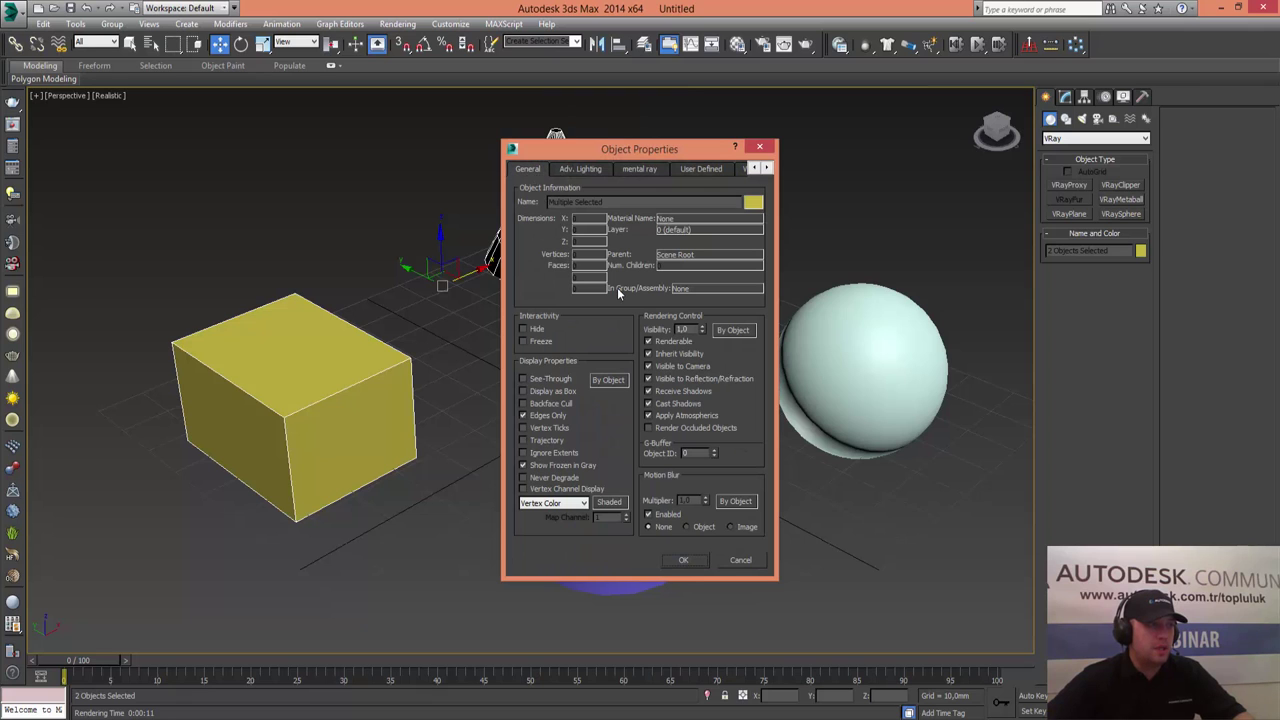
left_click(673, 342)
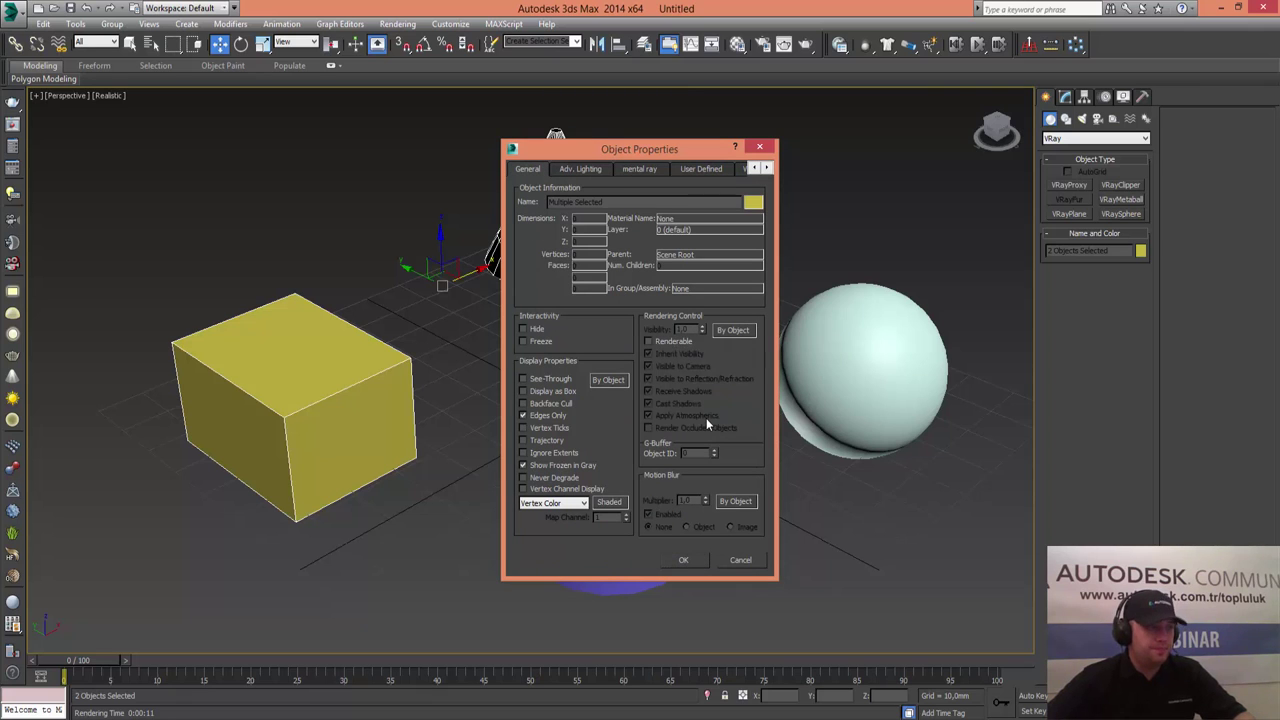
left_click(661, 343)
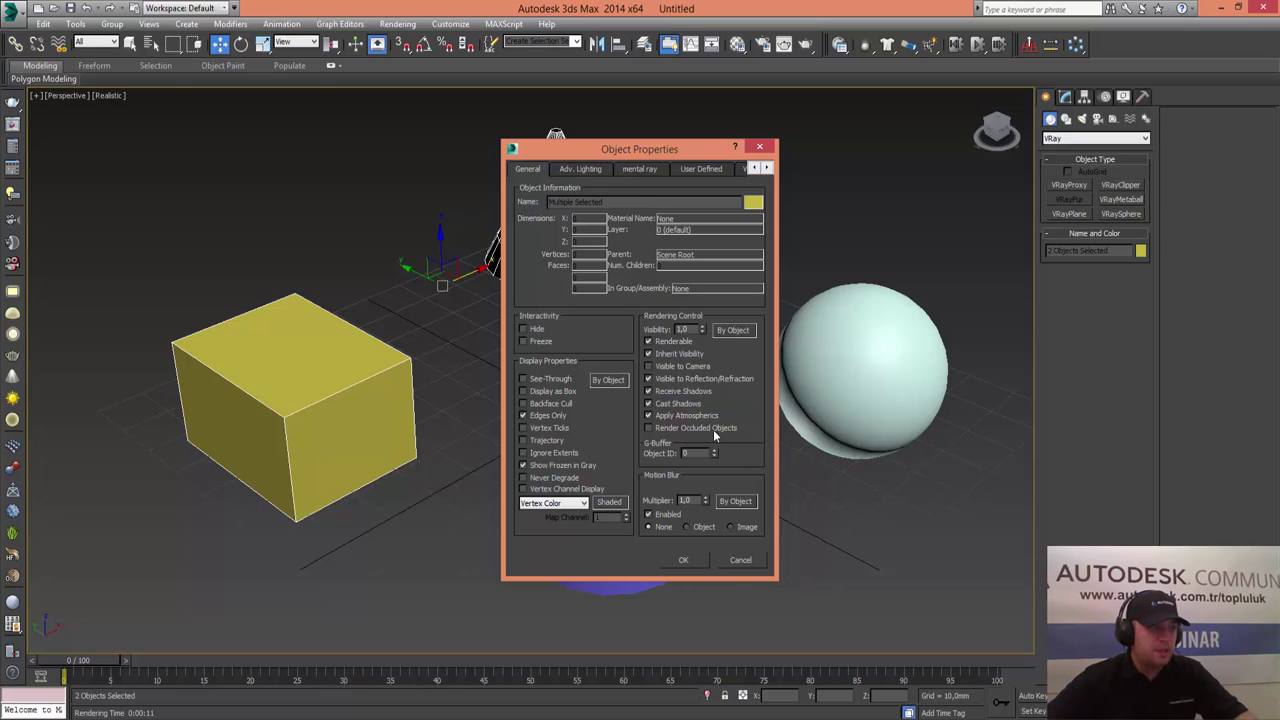
left_click(685, 560)
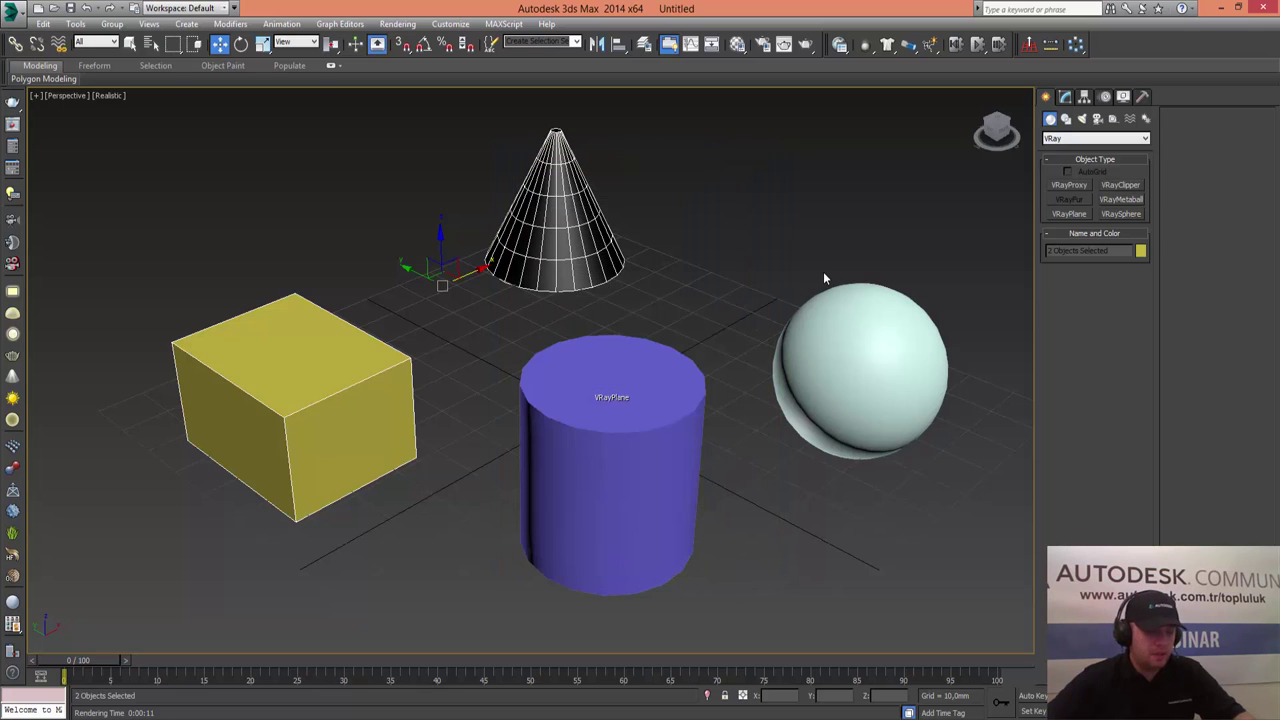
key("shift+q")
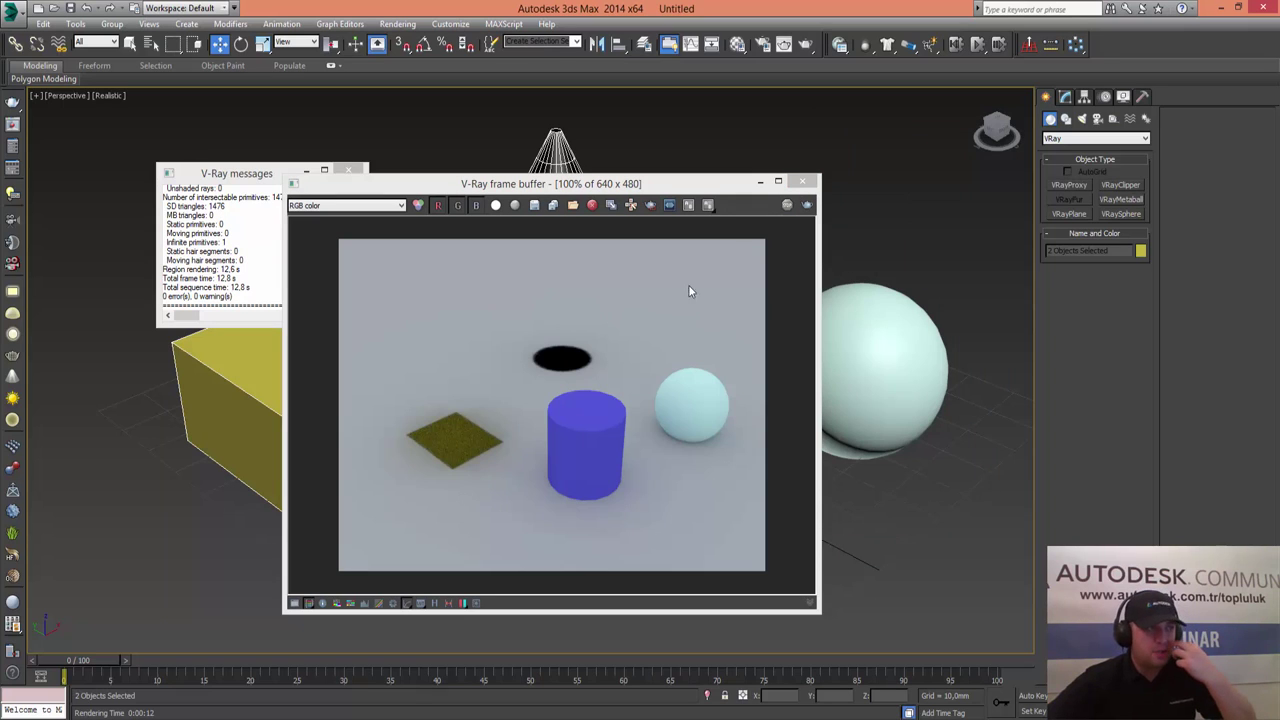
left_click(802, 181)
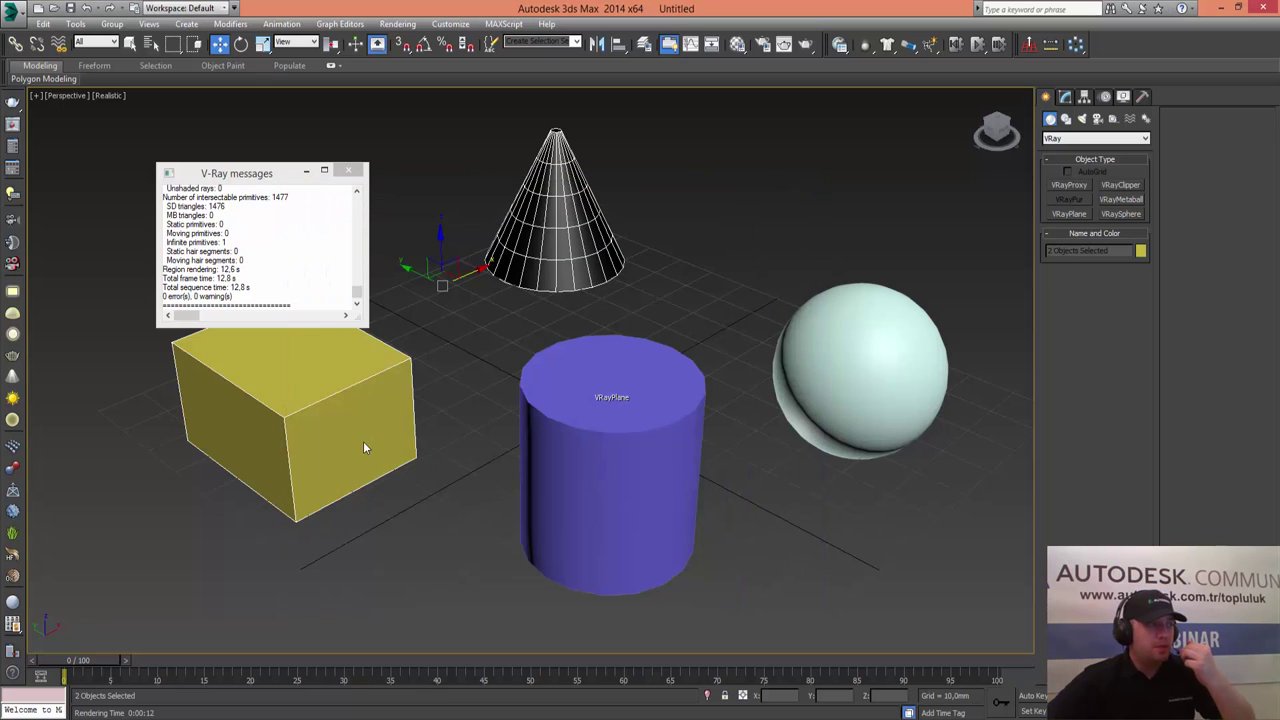
- Make the box and cone camera-visible but non-renderable, then re-render with V-Ray
right_click(404, 455)
left_click(435, 520)
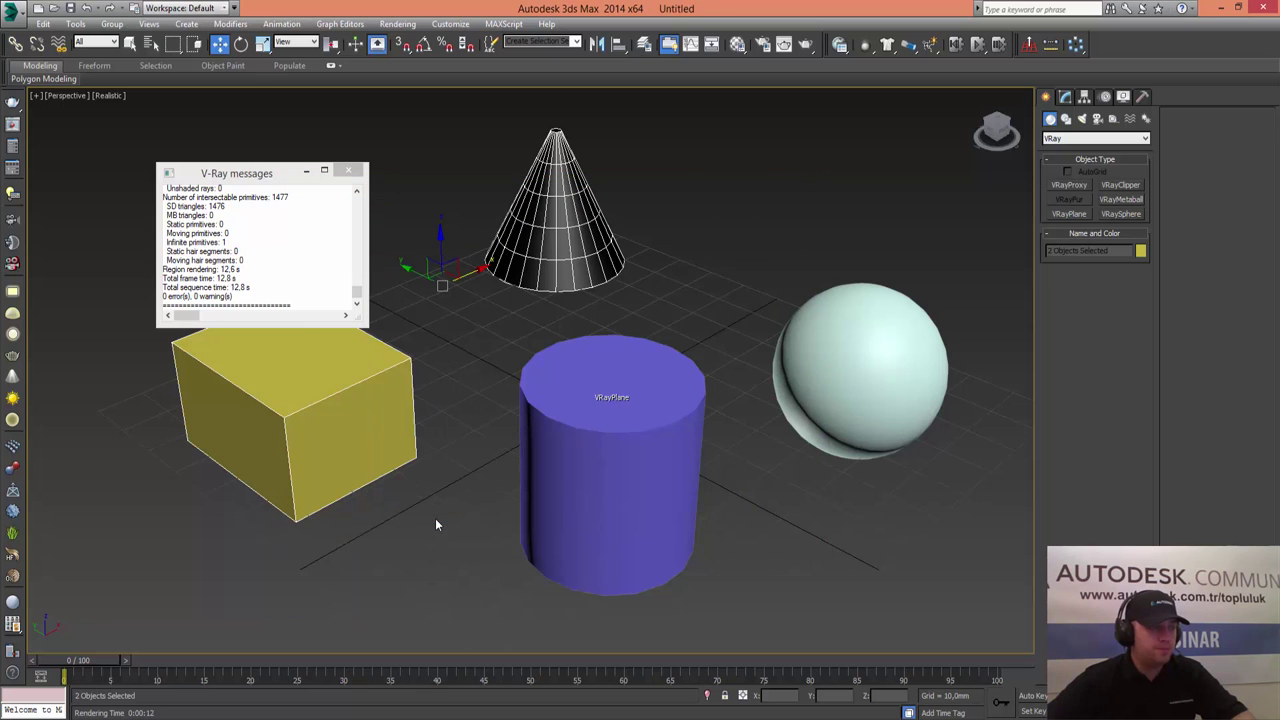
left_click(670, 366)
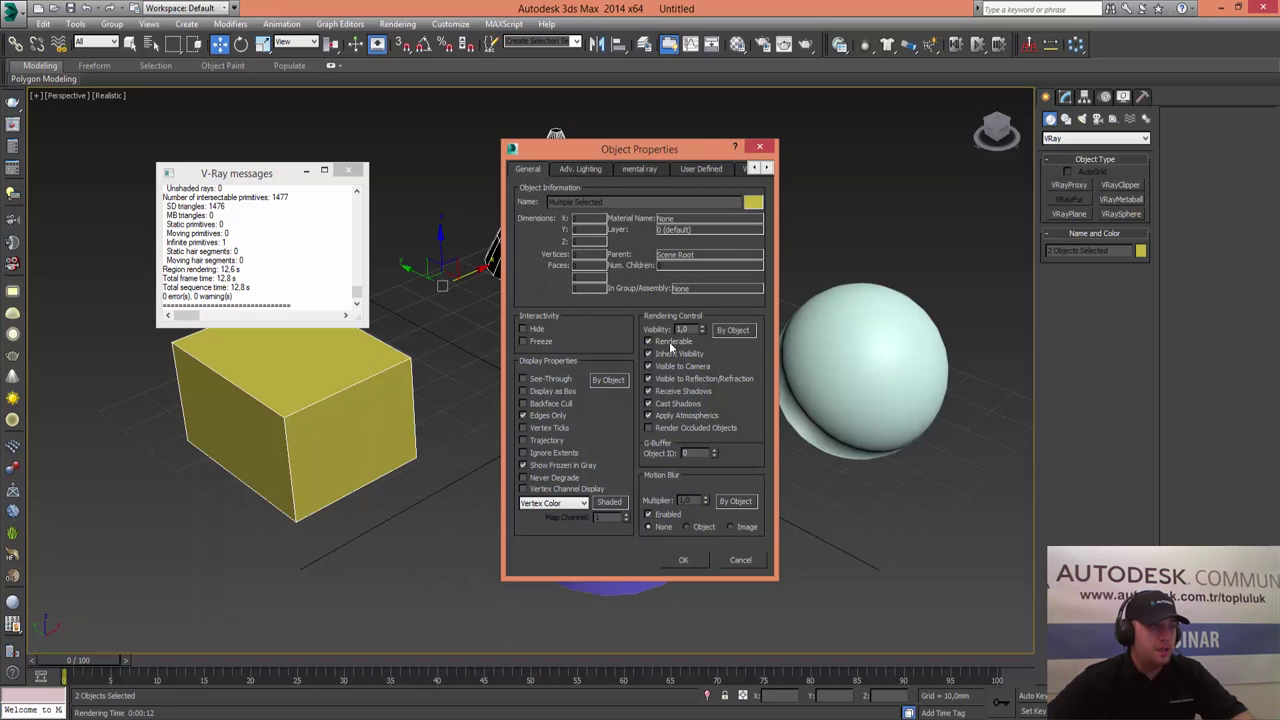
left_click(669, 342)
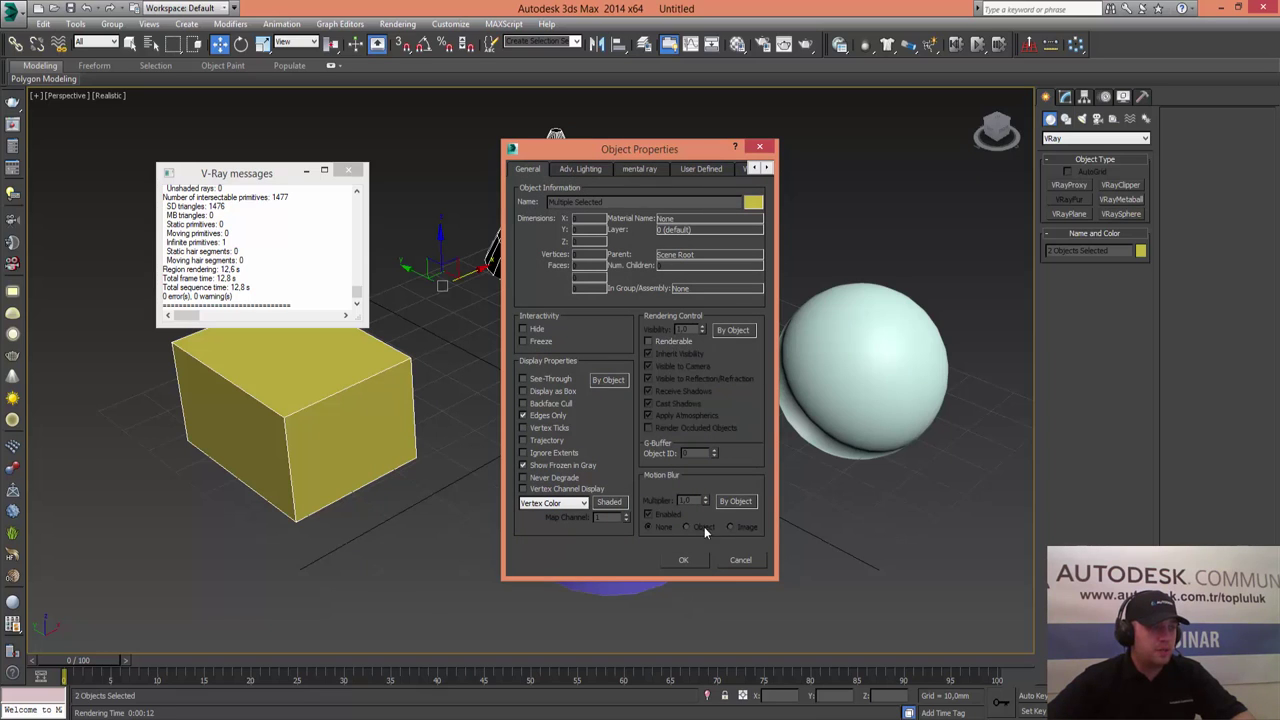
left_click(689, 559)
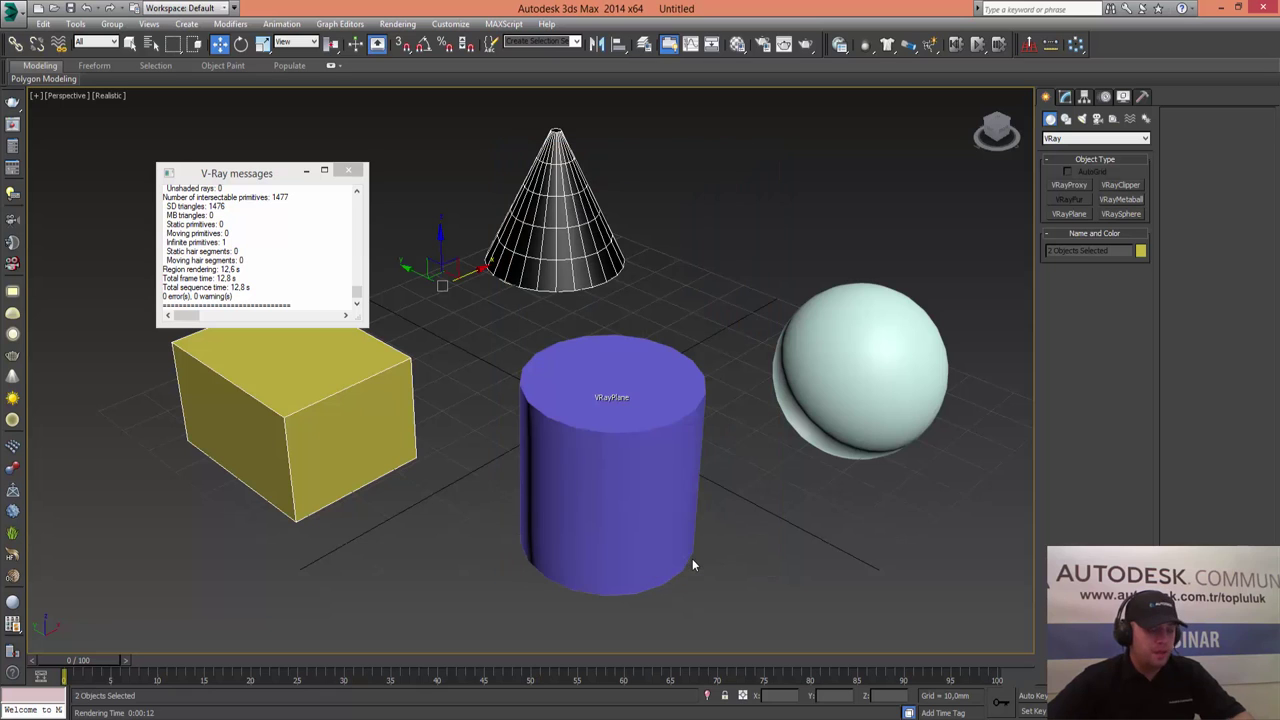
key("shift+q")
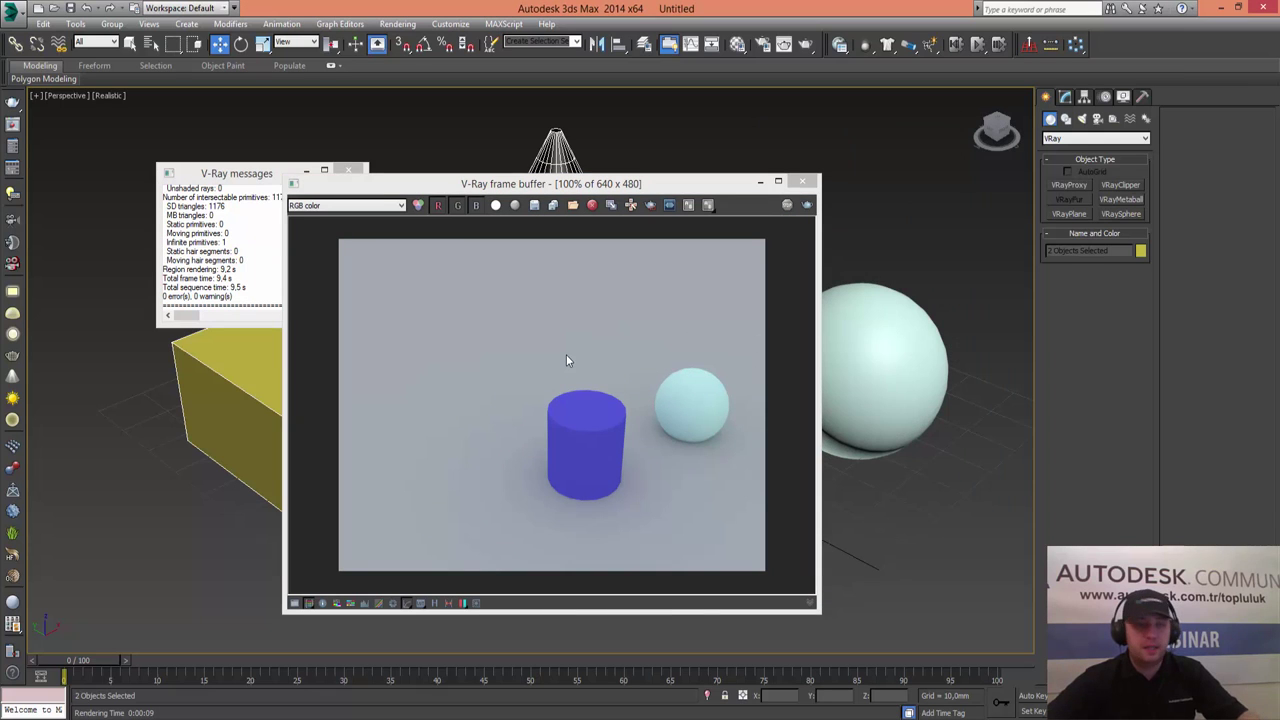
left_click(802, 183)
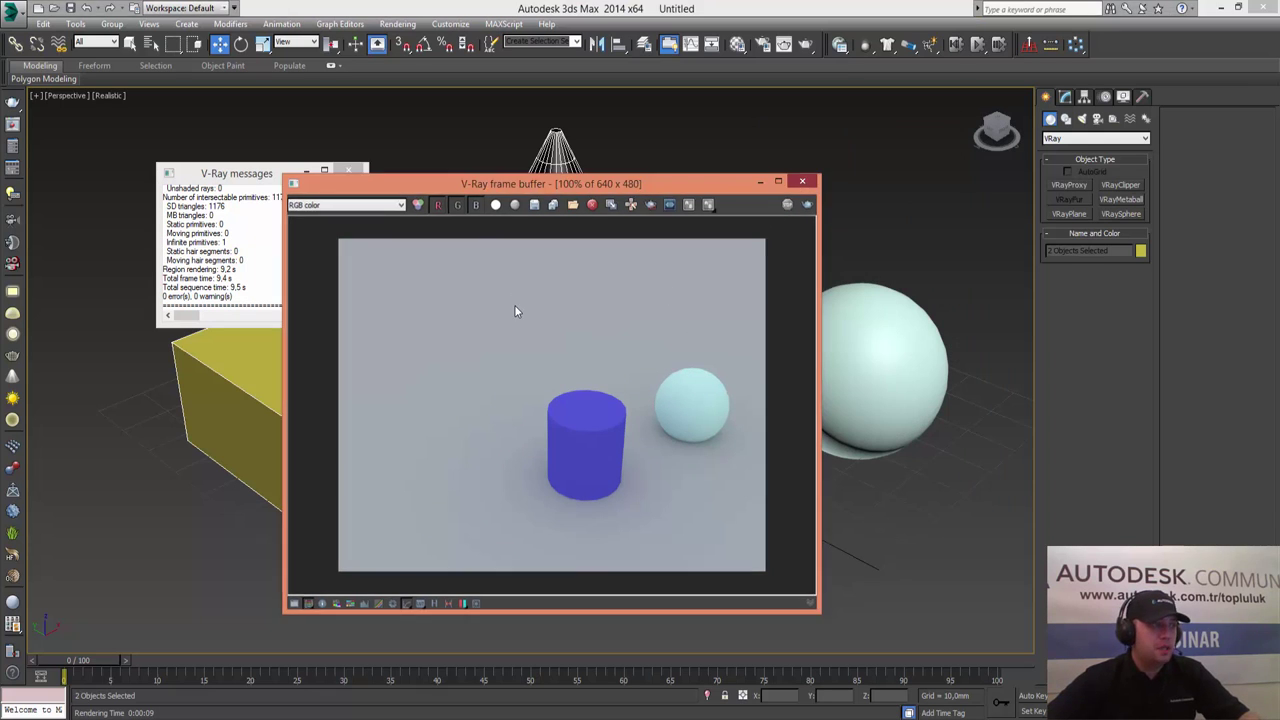
- Make the box renderable with visibility 0,5 and test-render it in V-Ray
left_click(362, 408)
right_click(362, 404)
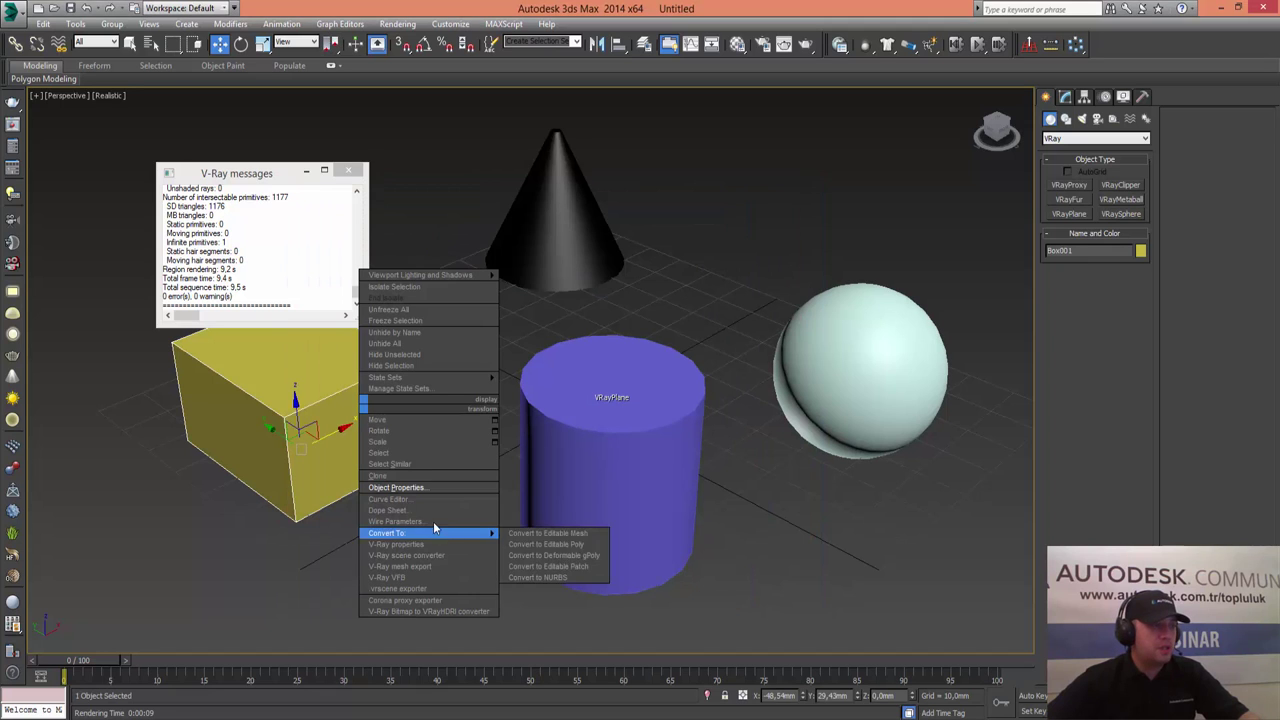
left_click(410, 488)
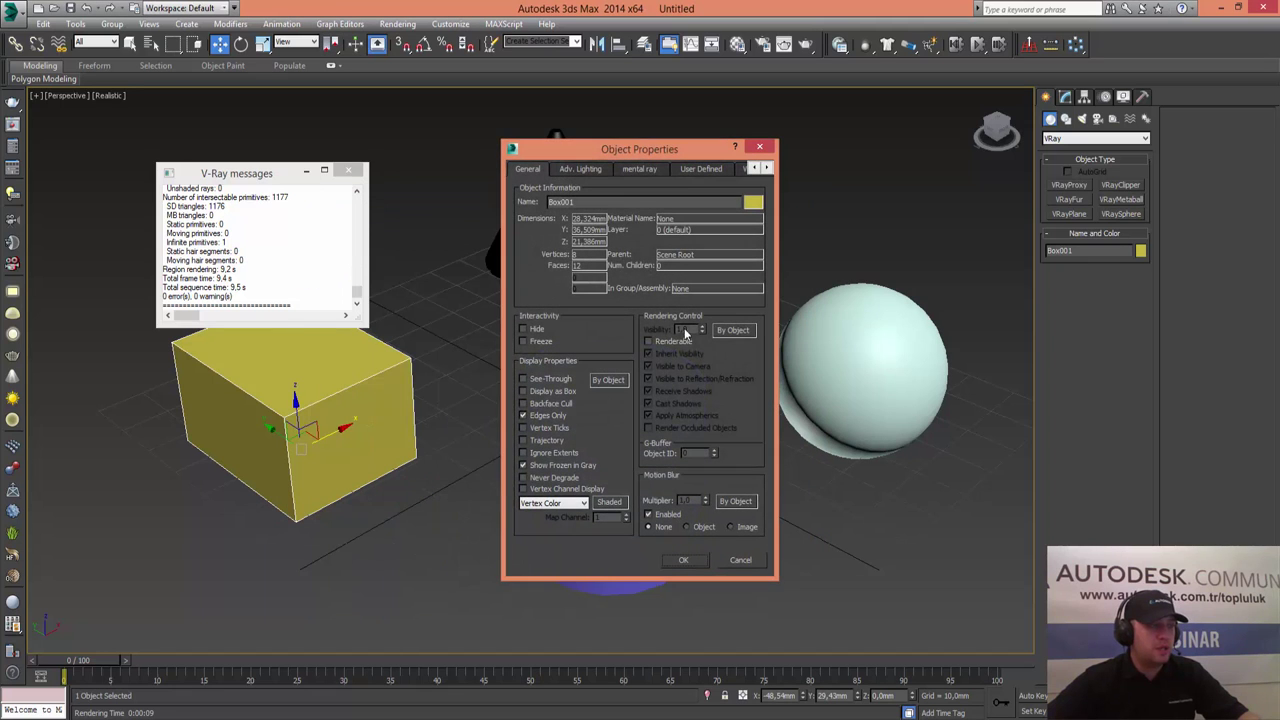
left_click(665, 342)
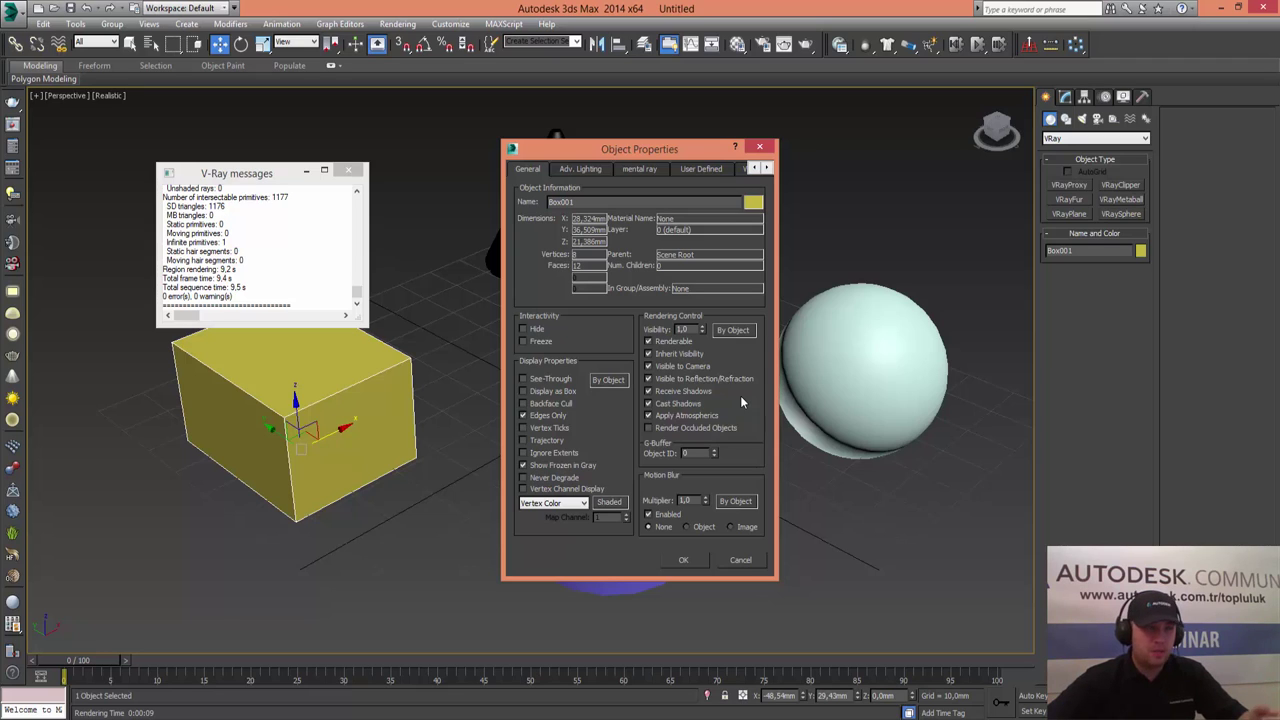
double_click(682, 329)
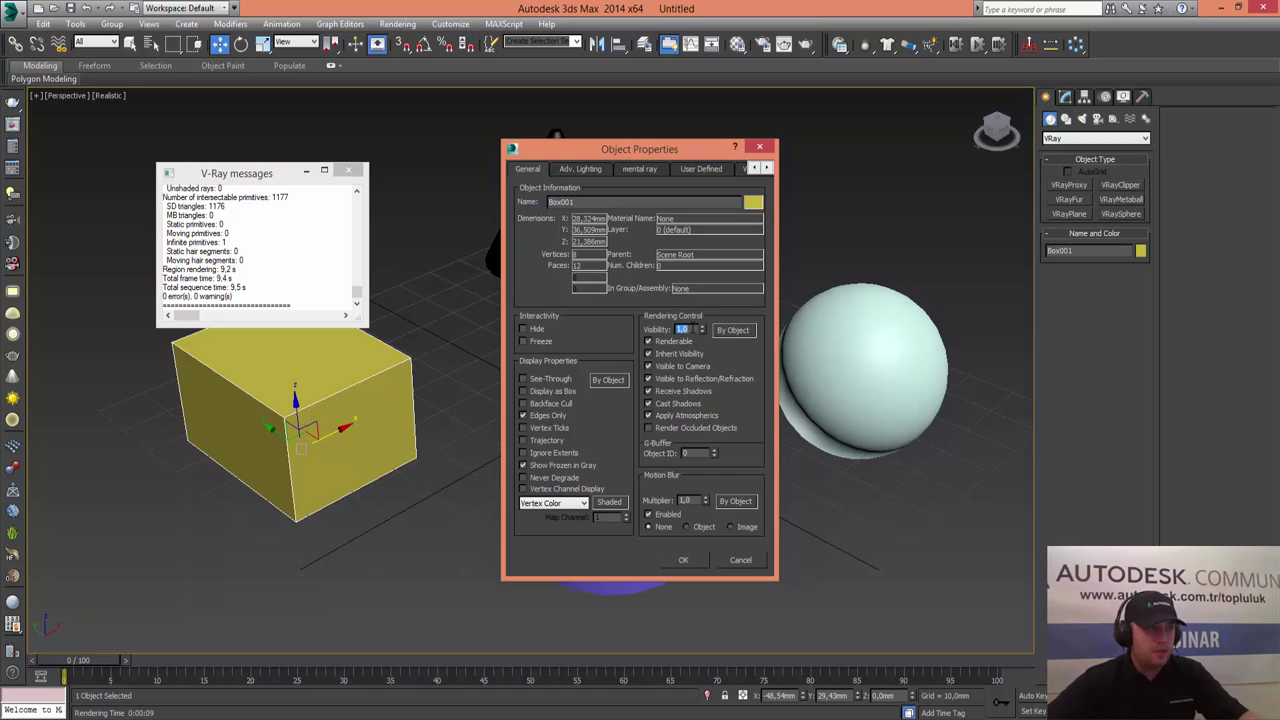
type("0,5")
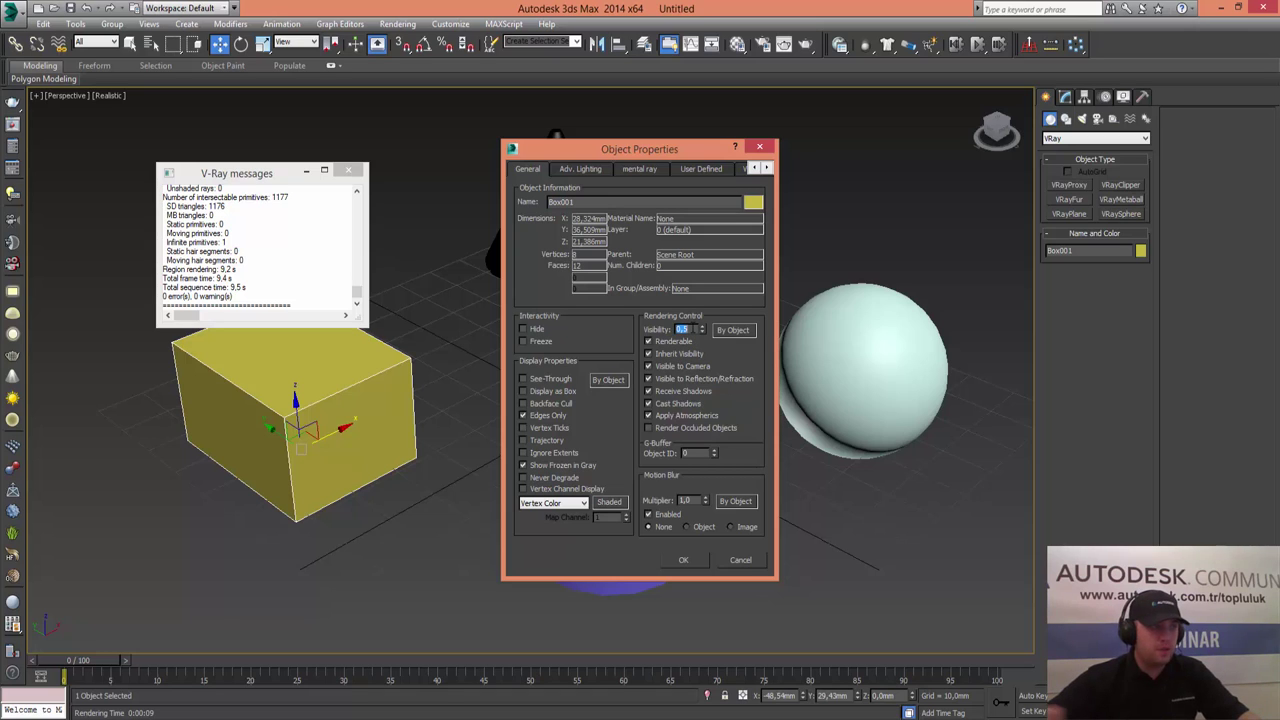
left_click(698, 557)
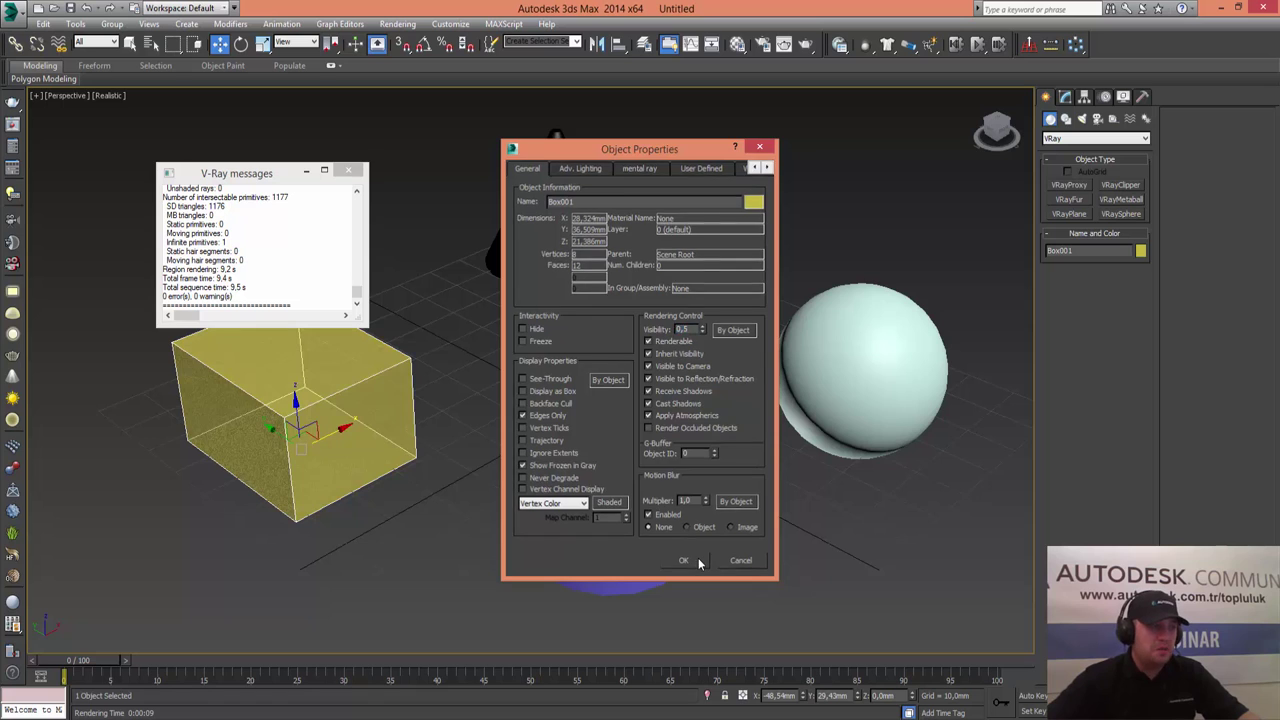
left_click(806, 44)
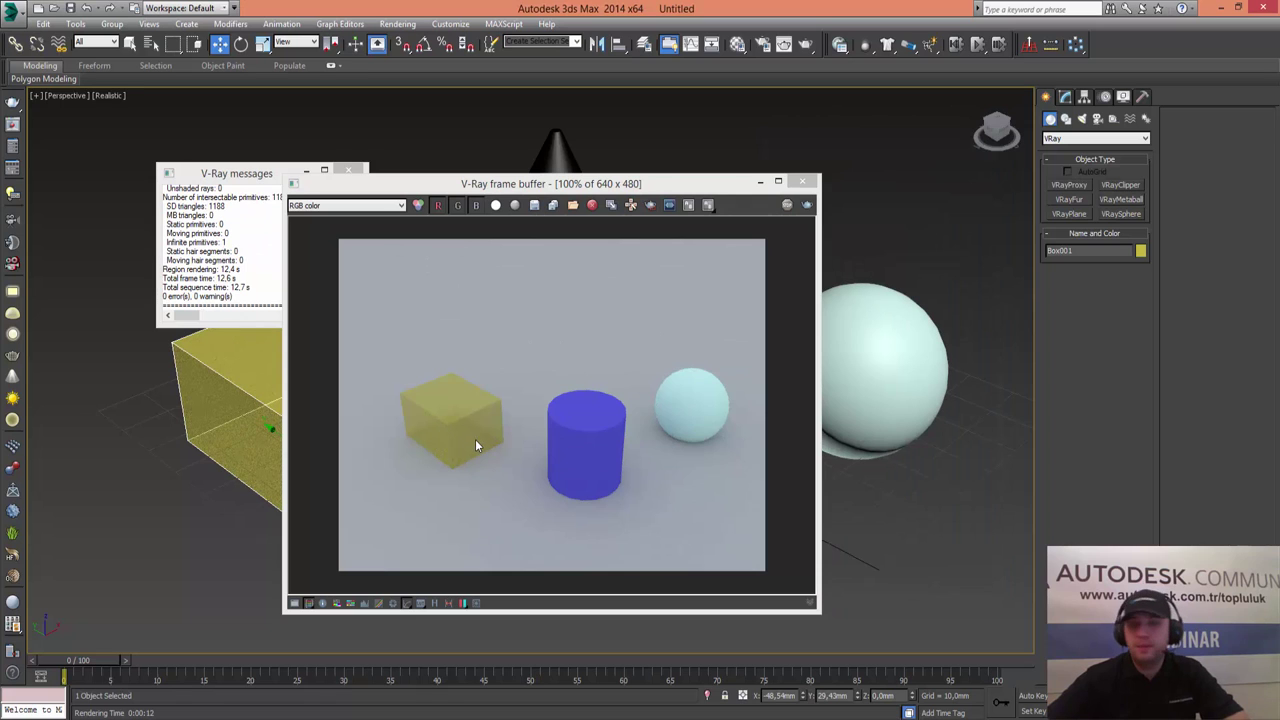
left_click(802, 181)
- Restore the box's visibility to 1,0 in Object Properties
right_click(288, 443)
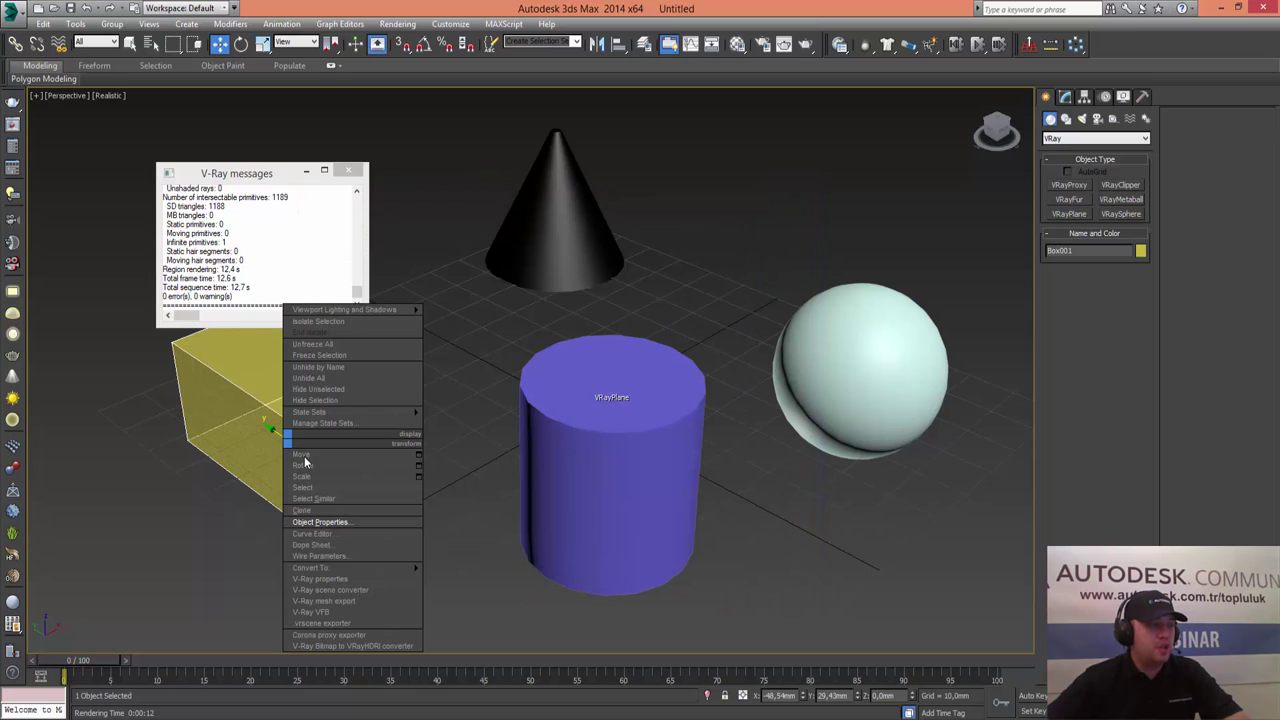
left_click(375, 522)
double_click(693, 334)
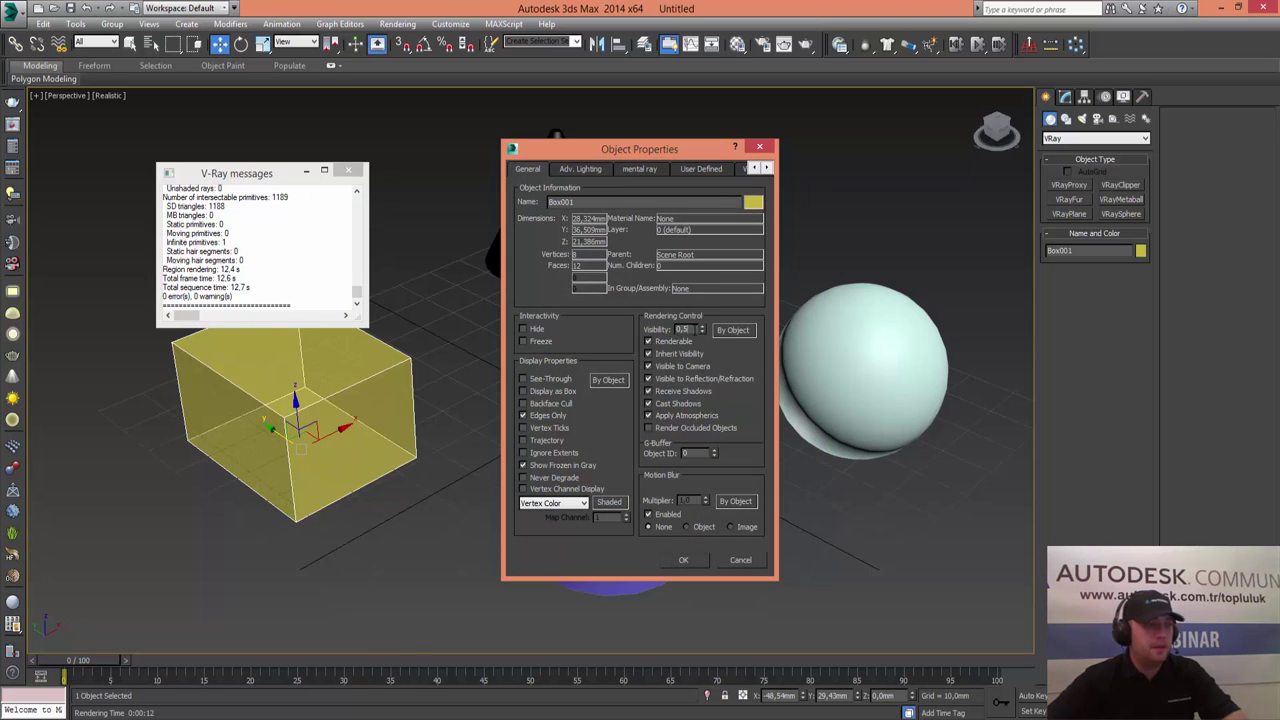
type("1")
key("Return")
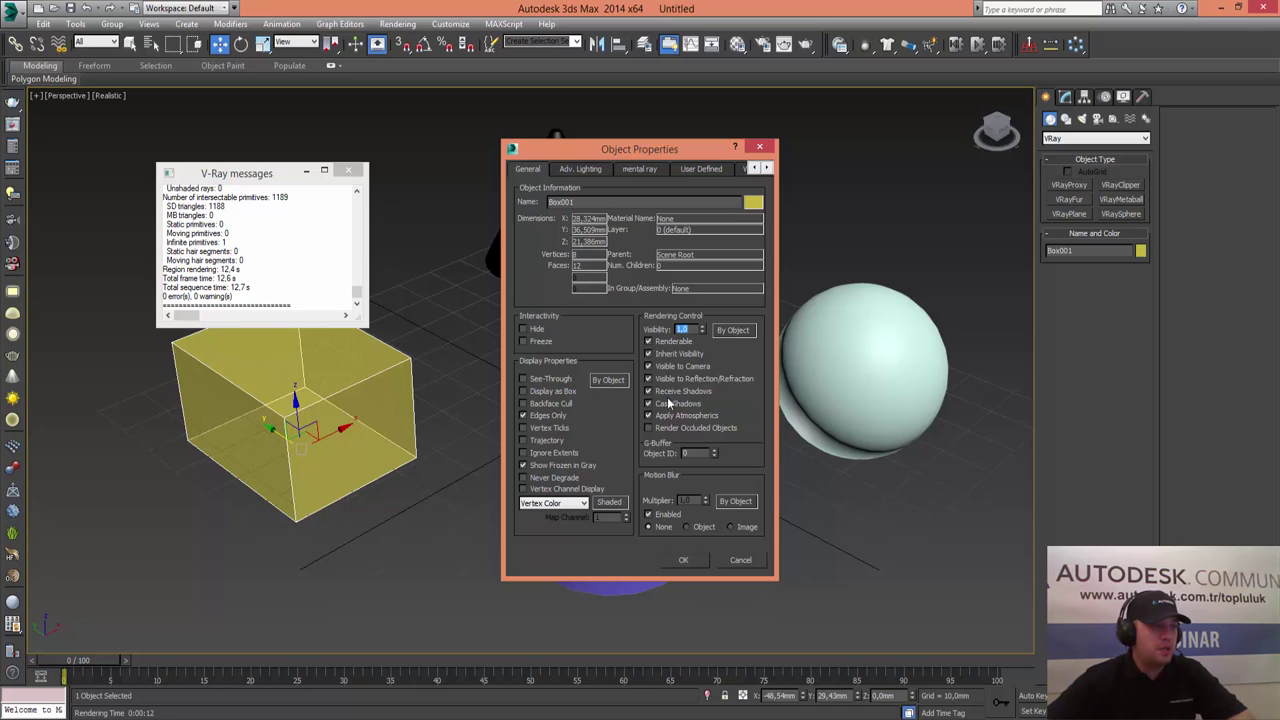
left_click(681, 566)
left_click(586, 249)
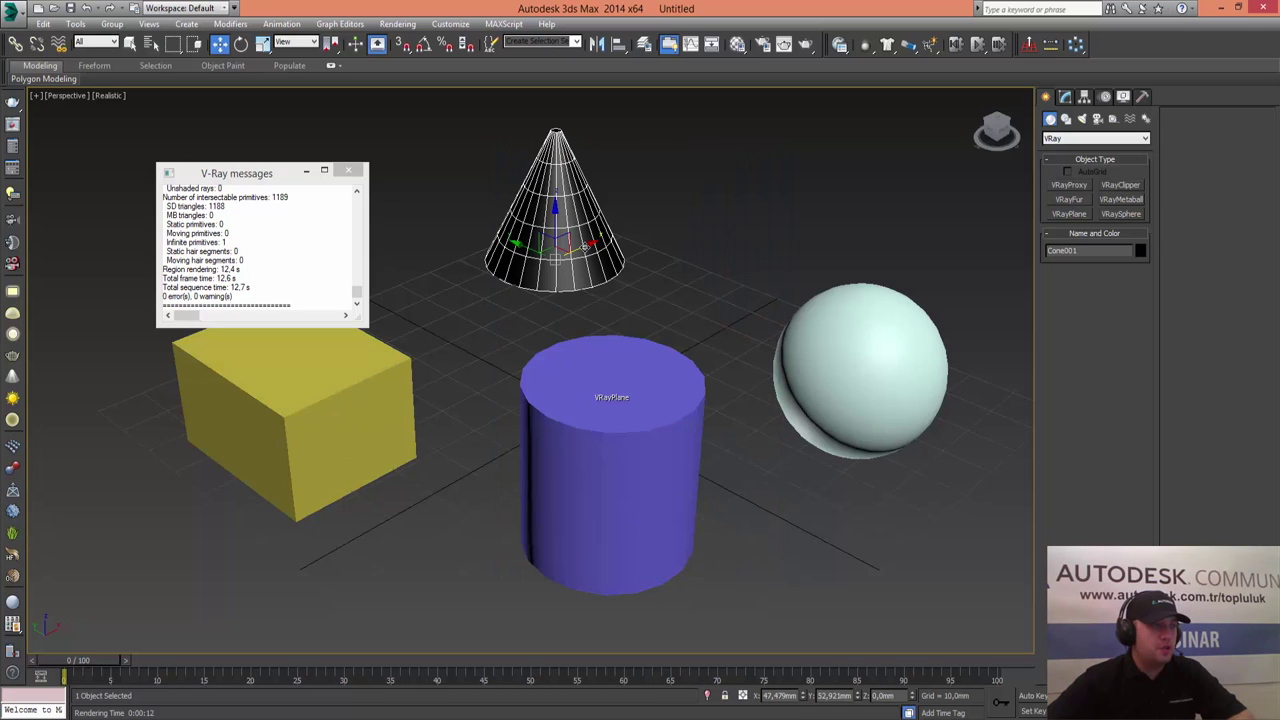
right_click(586, 250)
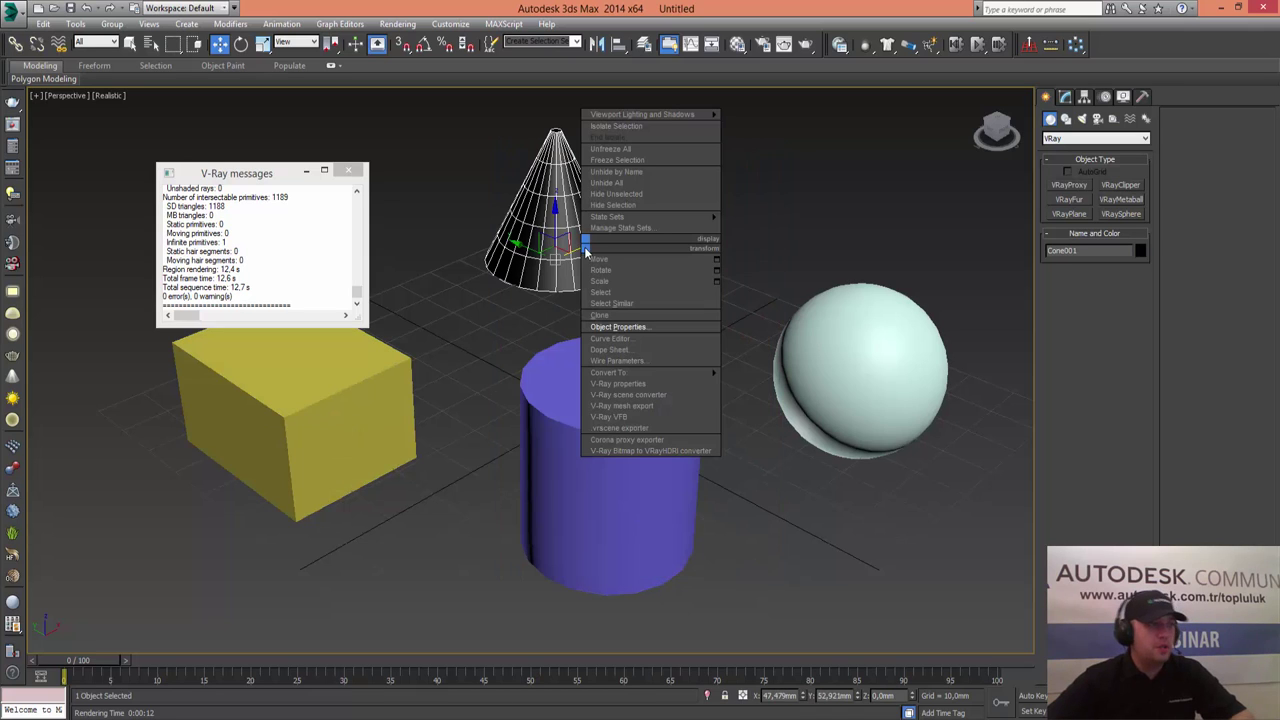
left_click(638, 326)
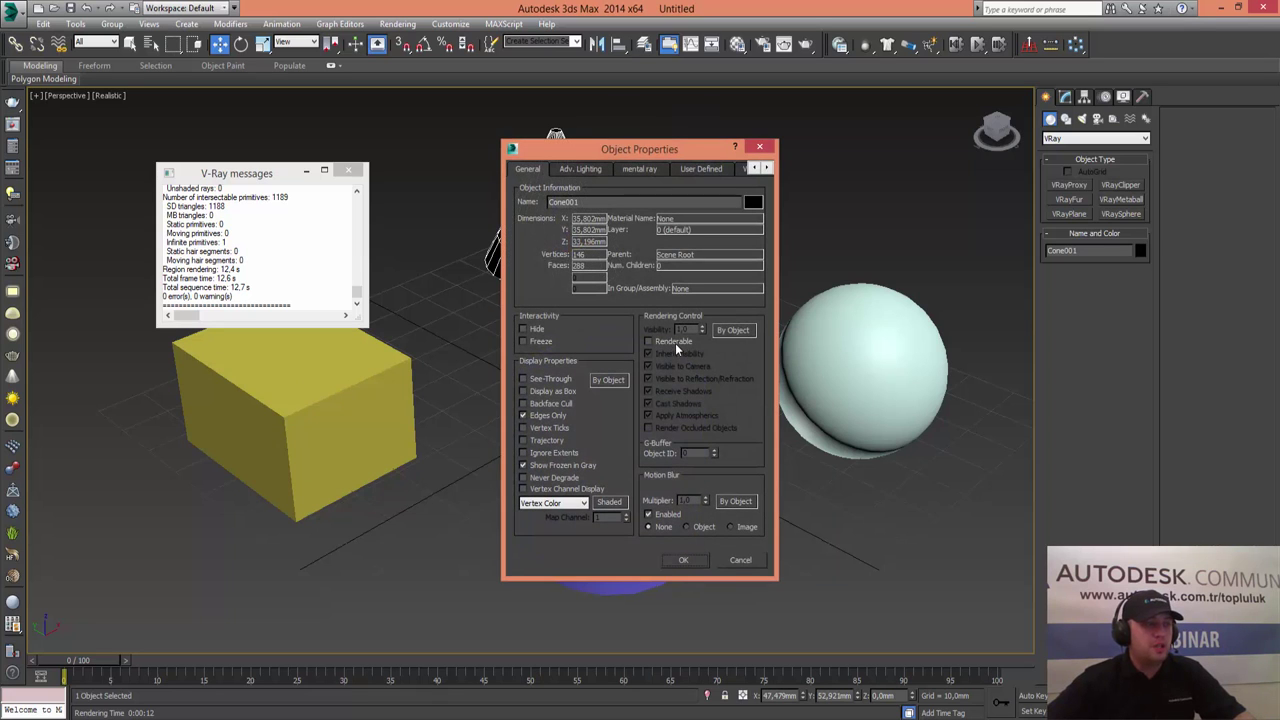
left_click(676, 344)
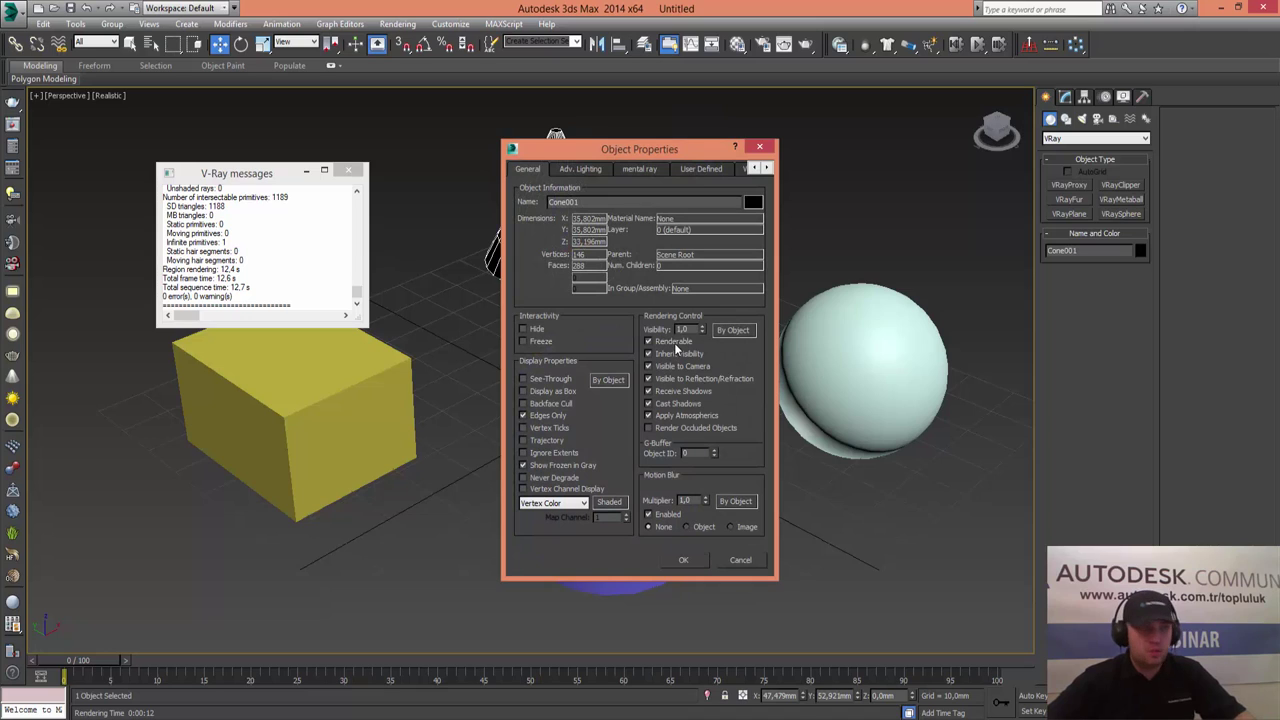
left_click(676, 345)
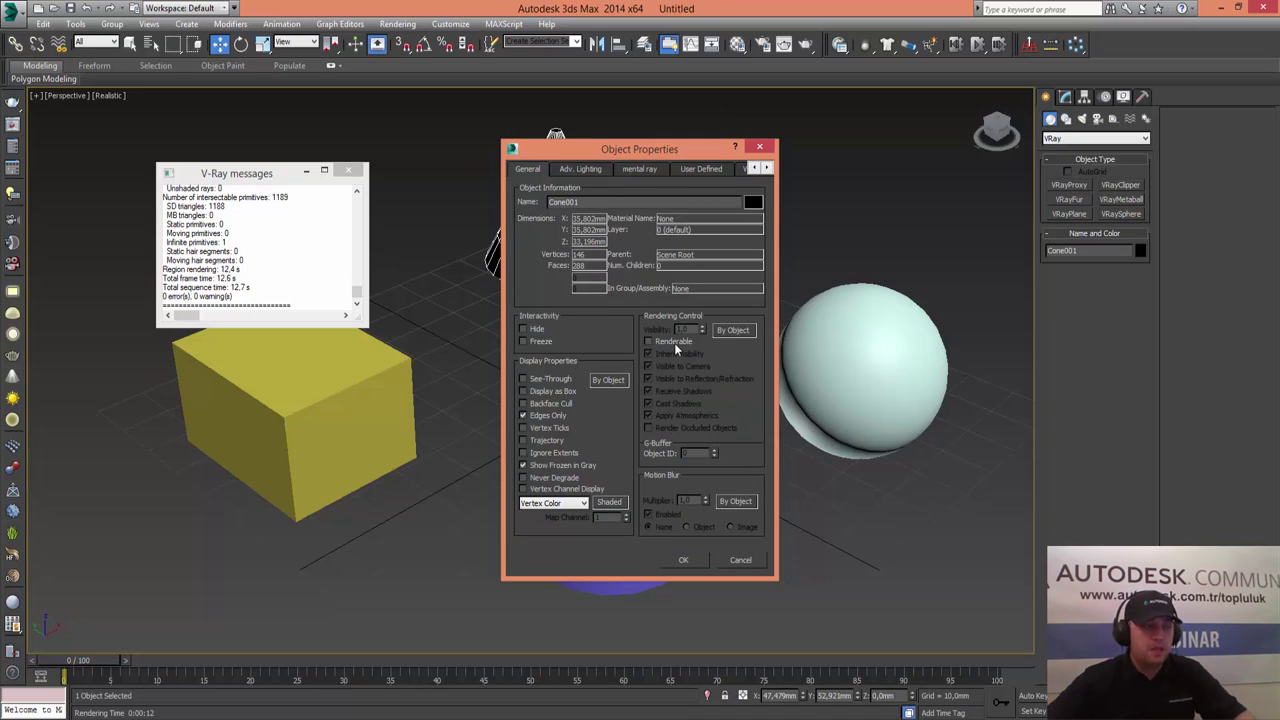
left_click(676, 344)
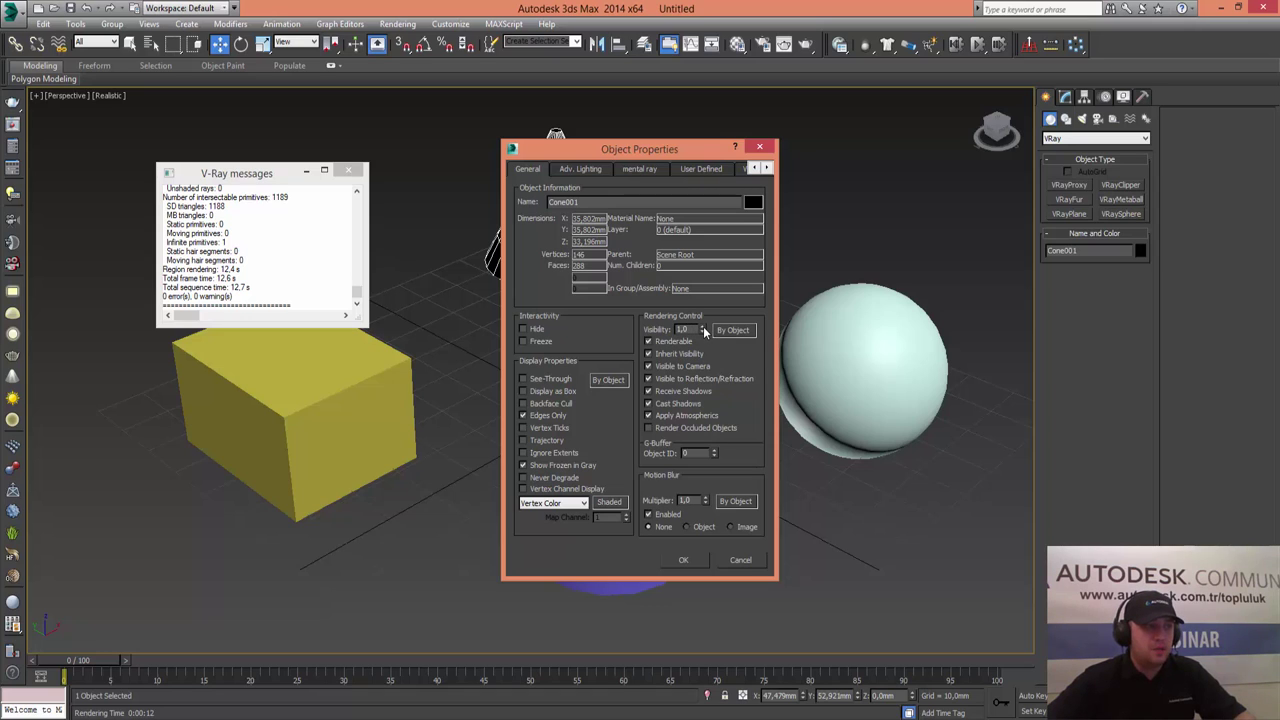
left_click(701, 336)
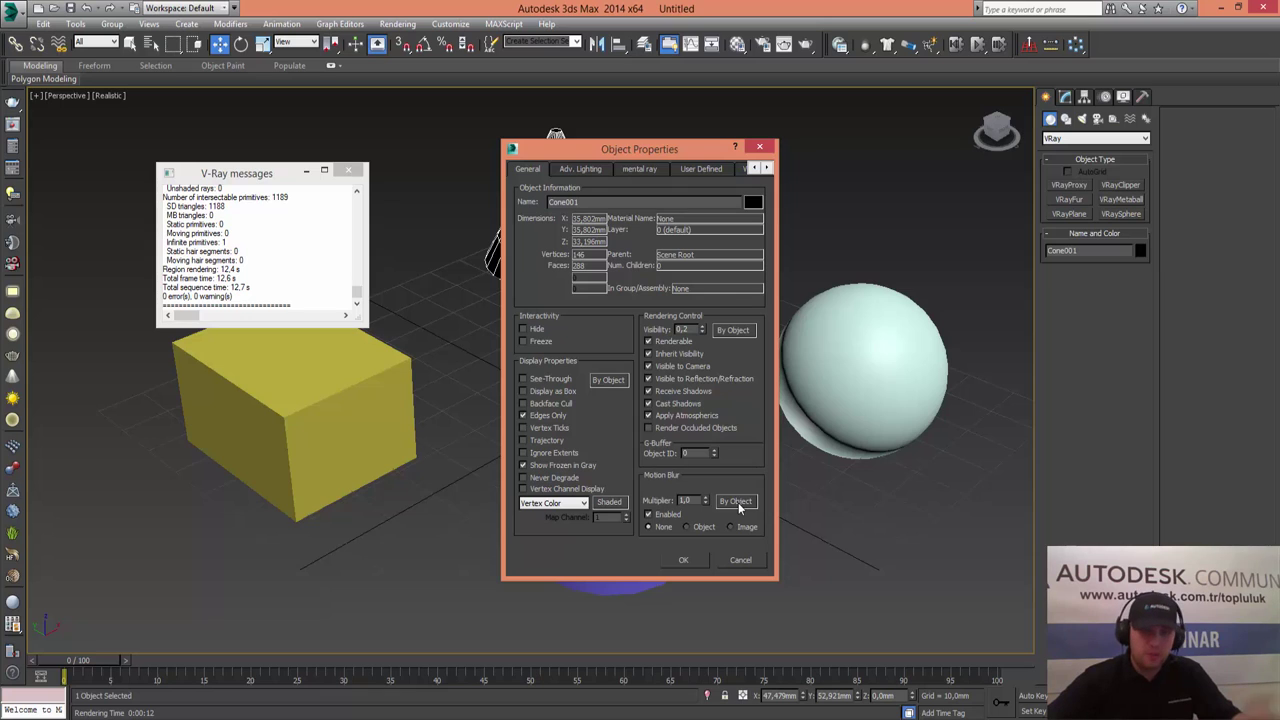
left_click(741, 561)
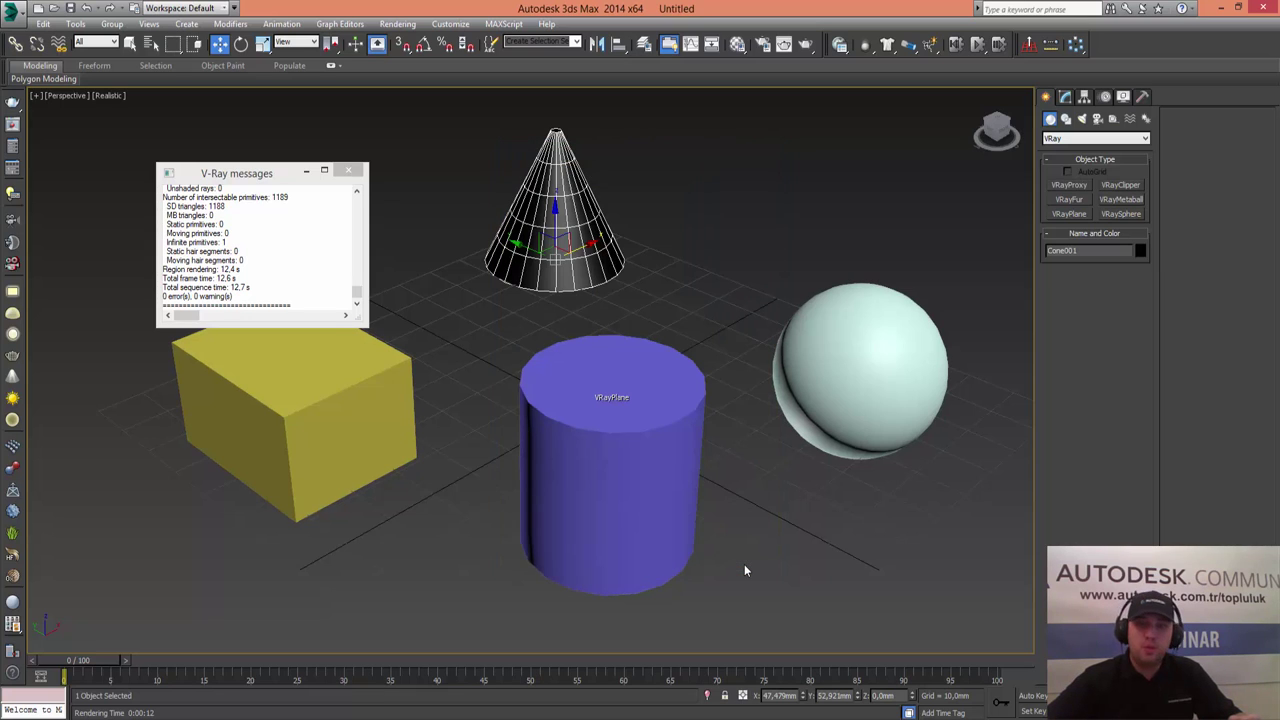